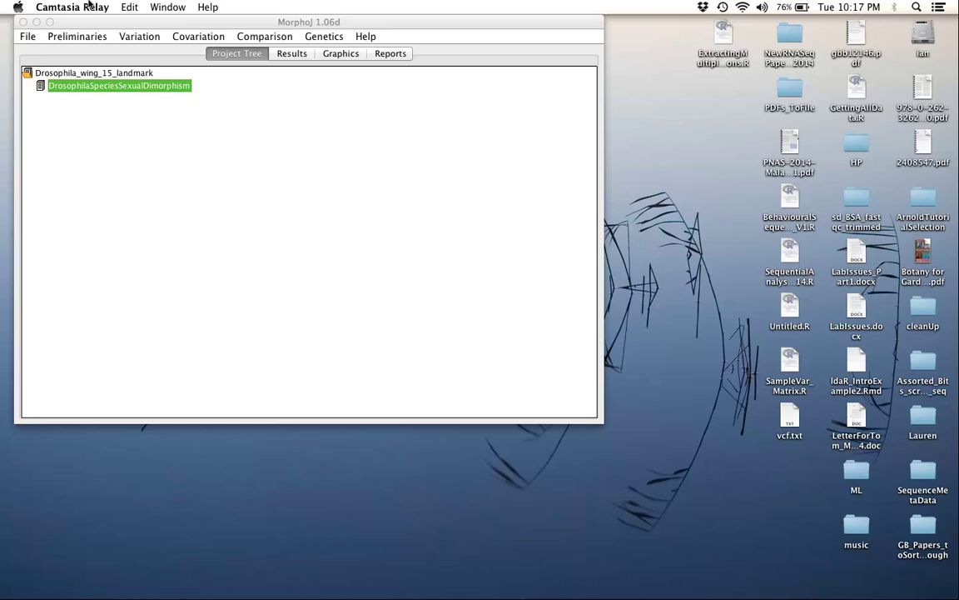
Step: Look over the dataset's classifier editor and close it without changes
{"action": "left_click", "coordinate": [76, 36]}
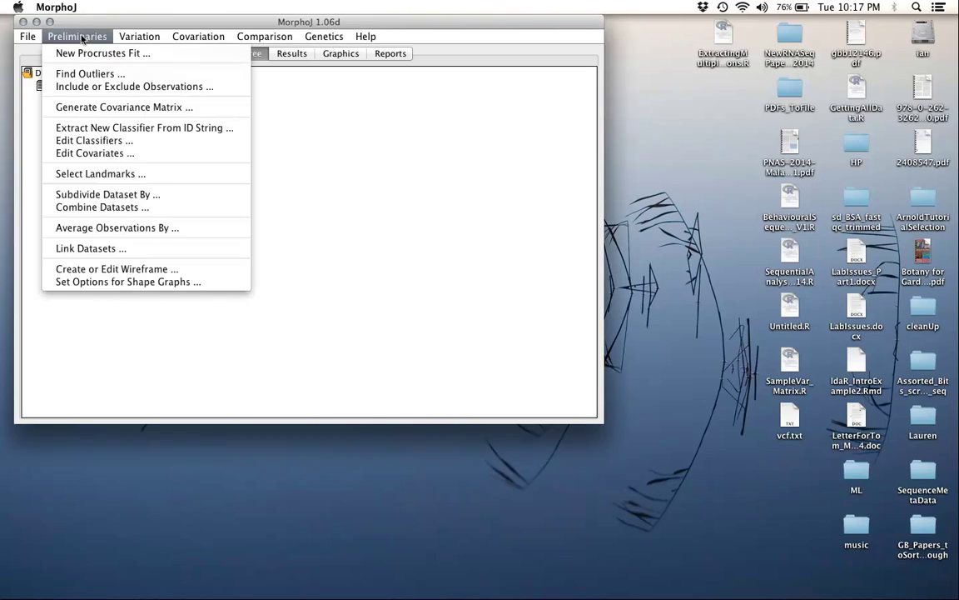
{"action": "left_click", "coordinate": [99, 140]}
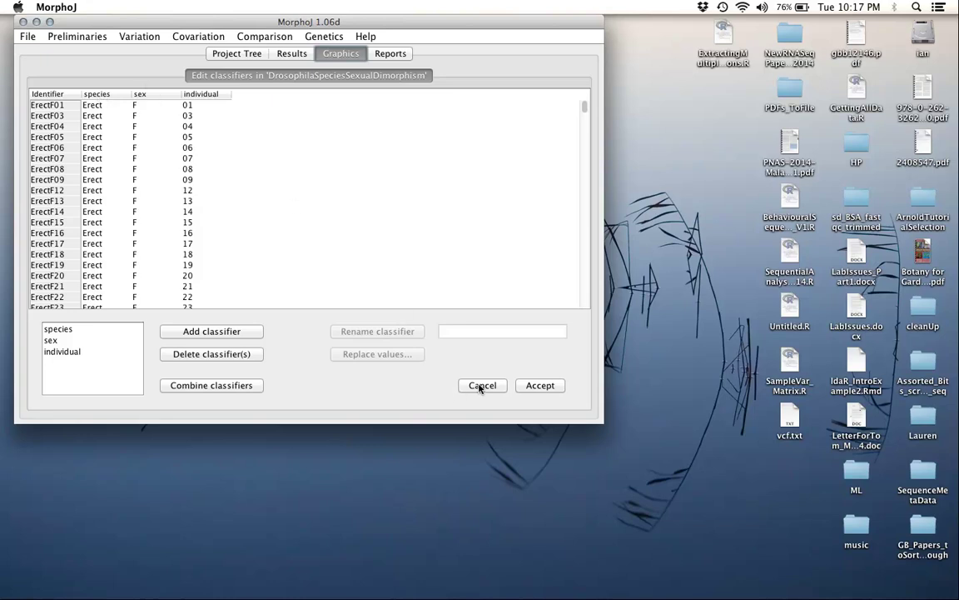
{"action": "left_click_drag", "start_coordinate": [585, 104], "coordinate": [599, 310]}
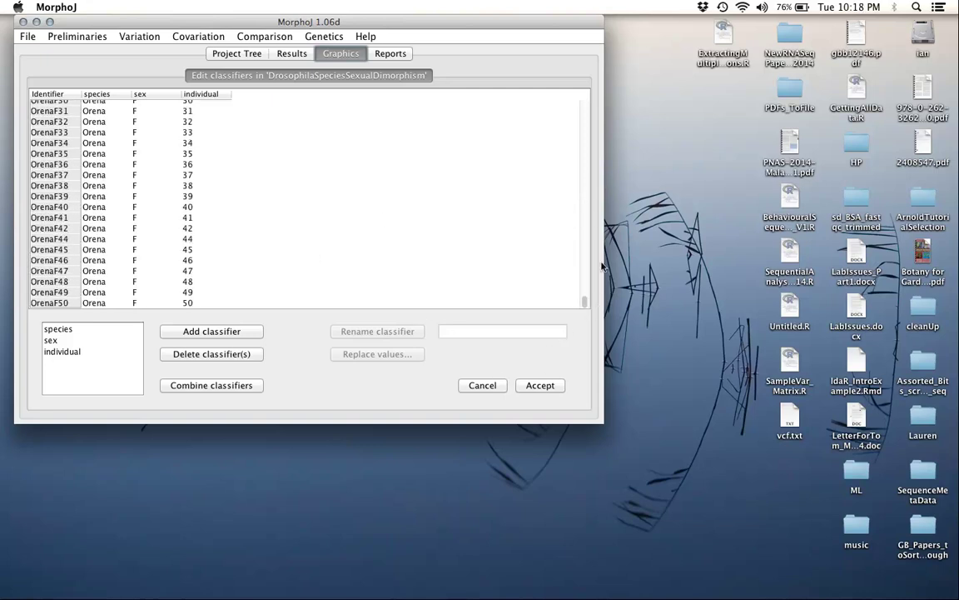
{"action": "left_click_drag", "start_coordinate": [587, 304], "coordinate": [577, 107]}
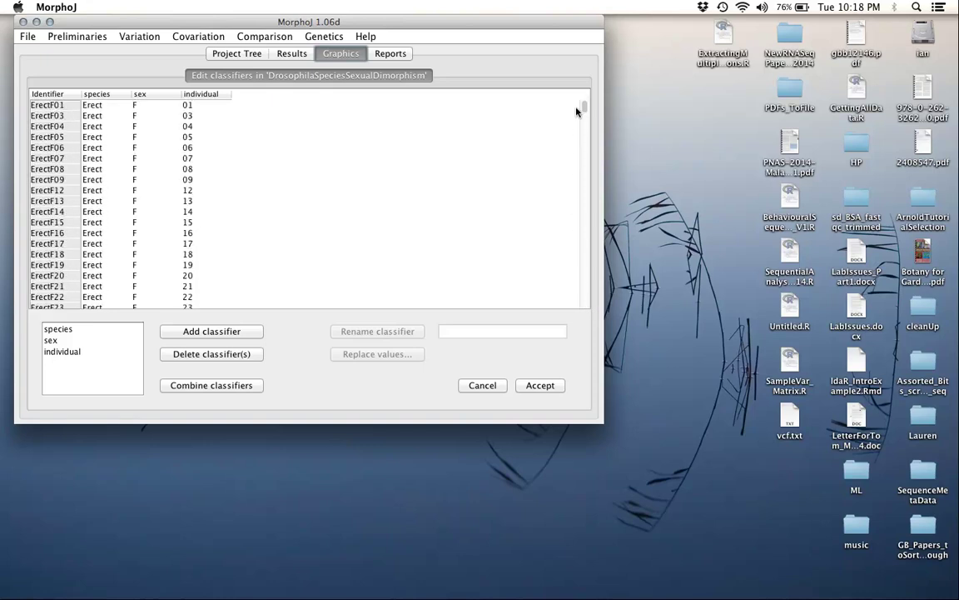
{"action": "left_click", "coordinate": [488, 388]}
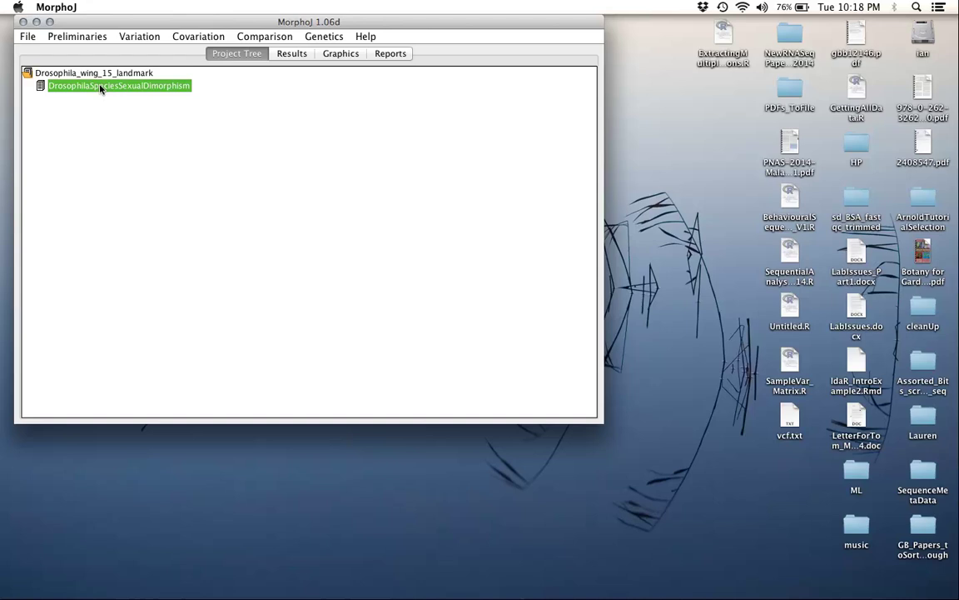
Step: Start a new Procrustes fit and keep 'Align by principal axes' selected
{"action": "left_click", "coordinate": [73, 38]}
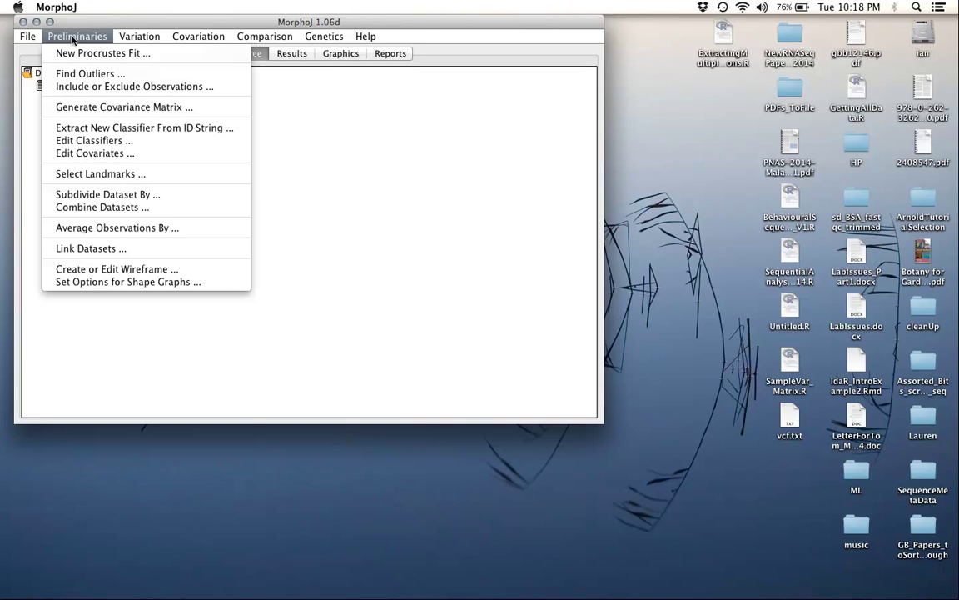
{"action": "left_click", "coordinate": [73, 54]}
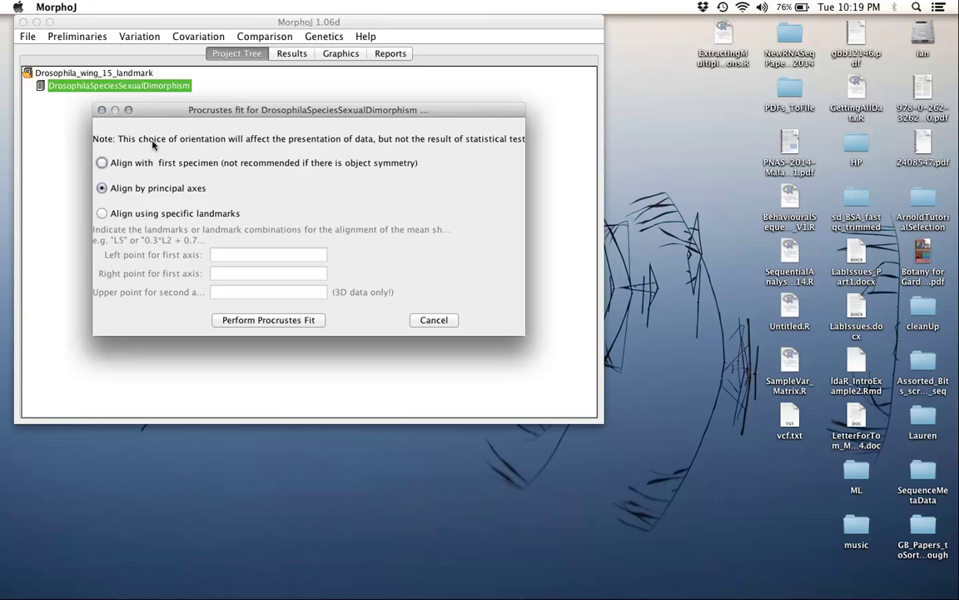
{"action": "left_click", "coordinate": [135, 188]}
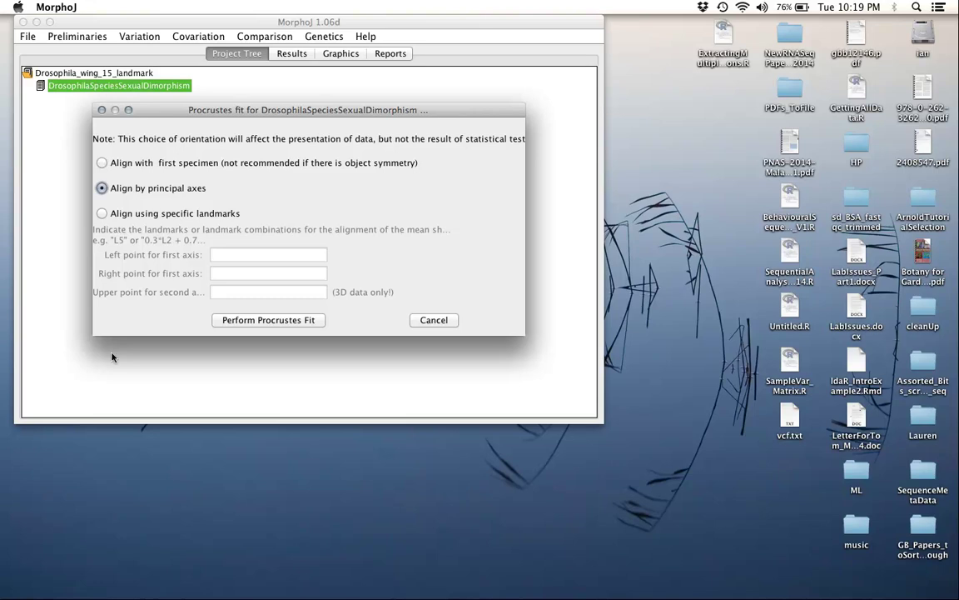
Step: Run the Procrustes fit and enlarge the window to show the 15-landmark scatter plot
{"action": "left_click", "coordinate": [223, 320]}
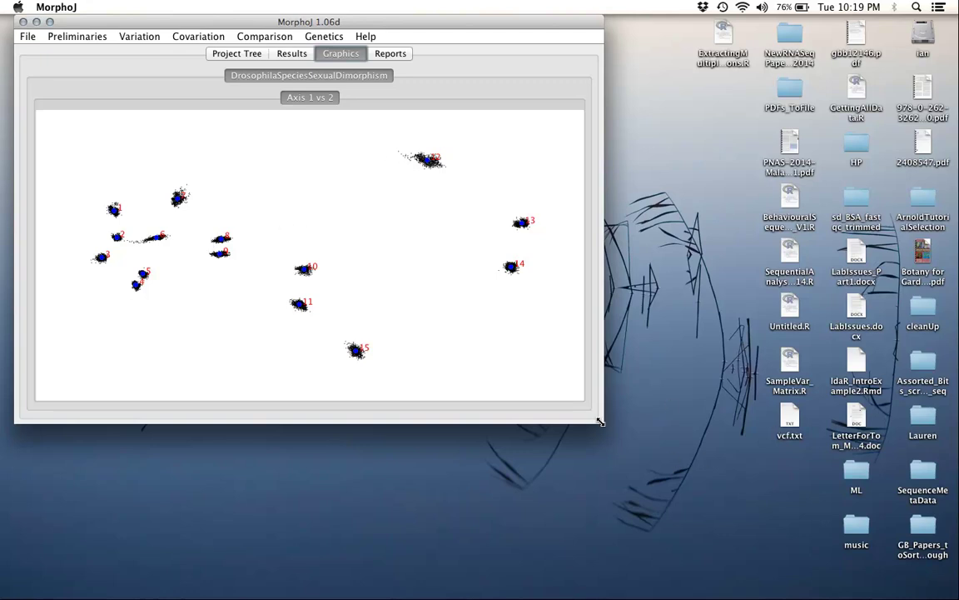
{"action": "left_click_drag", "start_coordinate": [603, 422], "coordinate": [866, 525]}
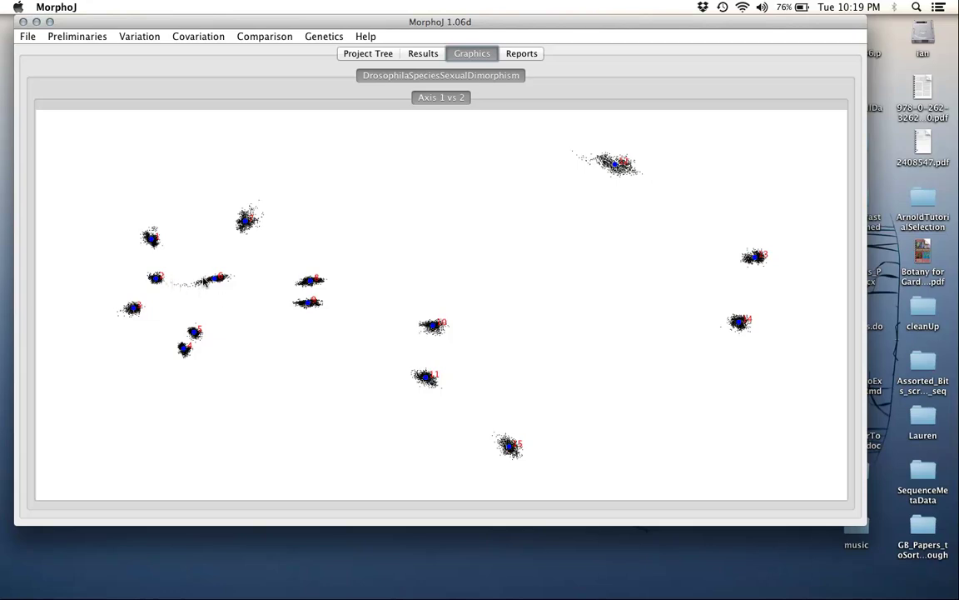
Step: Check the report log, then view the results with average shape coordinates and sums of squares 0.7539
{"action": "left_click", "coordinate": [521, 53]}
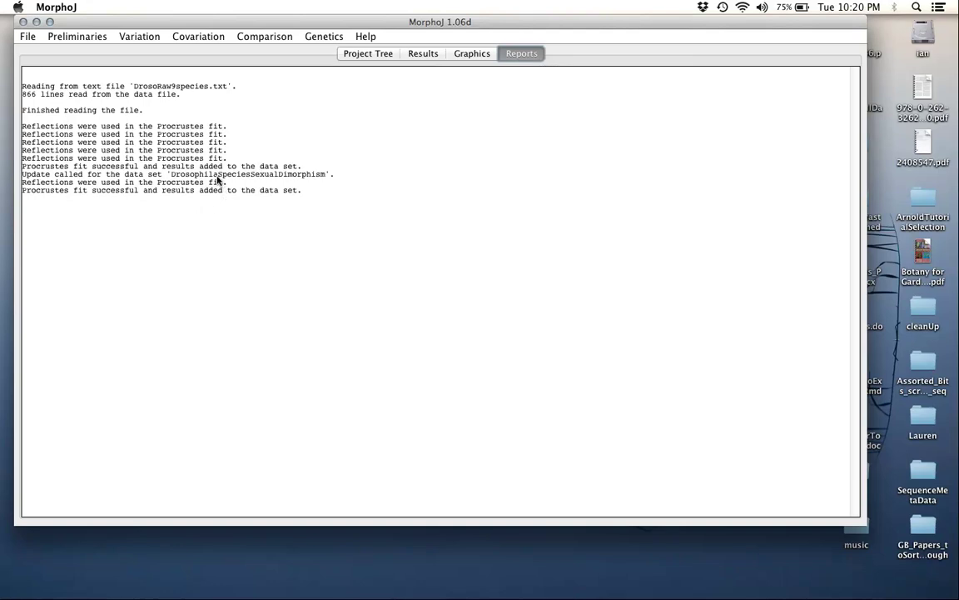
{"action": "left_click", "coordinate": [412, 55]}
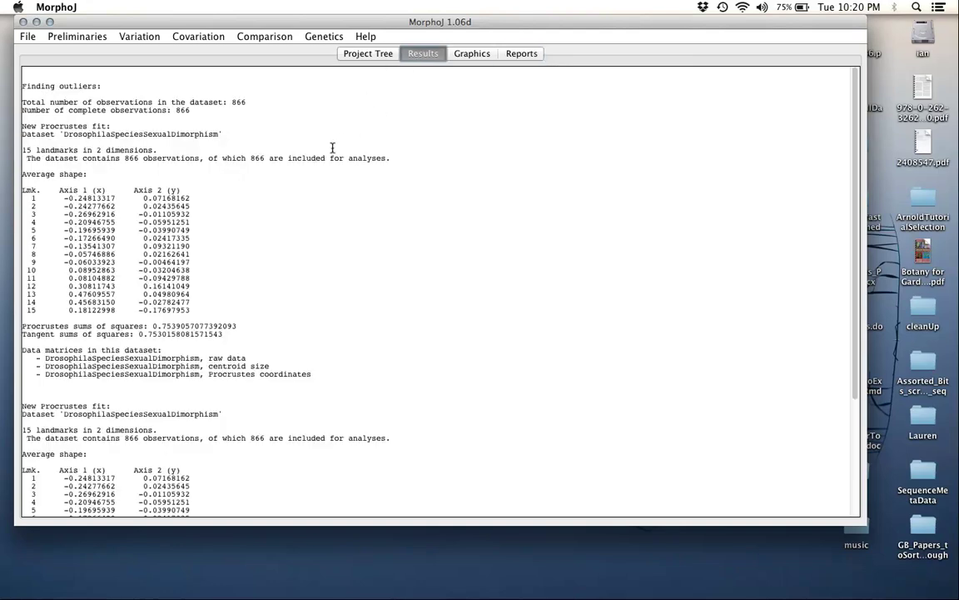
Step: Highlight the average shape landmark table in the Procrustes results
{"action": "scroll", "coordinate": [329, 125], "scroll_direction": "down", "scroll_amount": 5}
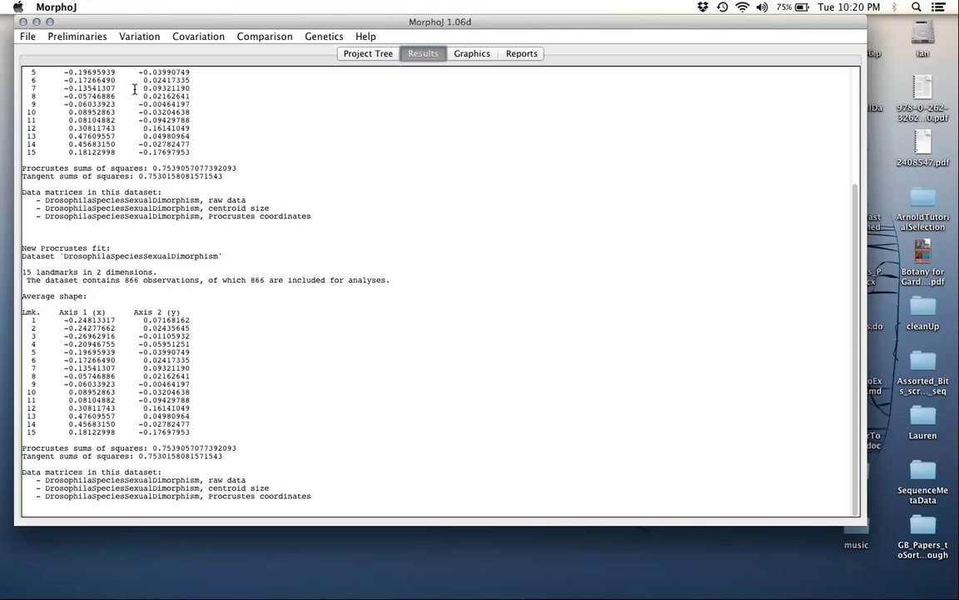
{"action": "scroll", "coordinate": [120, 104], "scroll_direction": "up", "scroll_amount": 5}
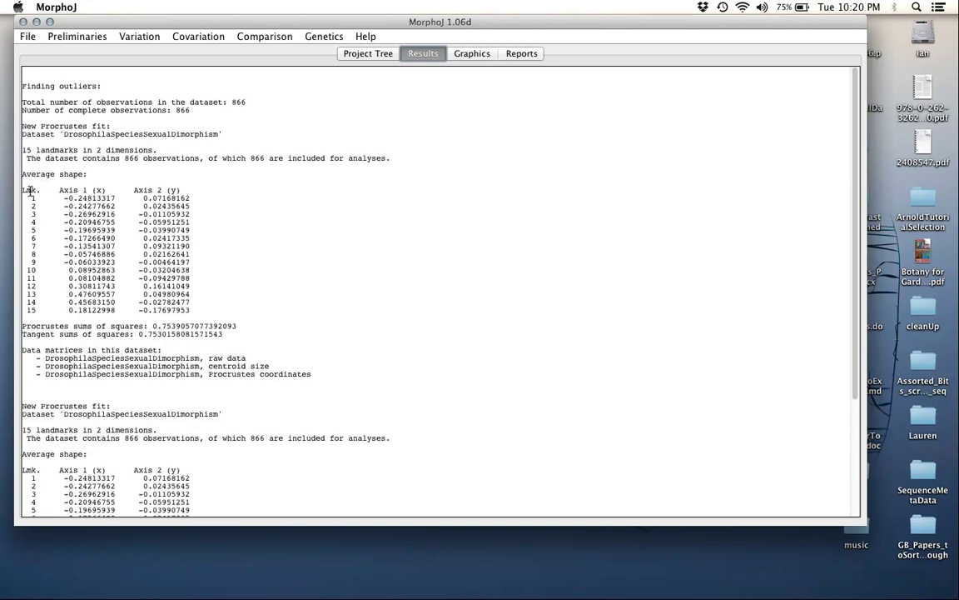
{"action": "left_click_drag", "start_coordinate": [22, 167], "coordinate": [175, 309]}
{"action": "left_click", "coordinate": [81, 190]}
Step: Highlight the raw data, centroid size and Procrustes coordinates matrix names, then return to the project tree
{"action": "scroll", "coordinate": [154, 183], "scroll_direction": "down", "scroll_amount": 3}
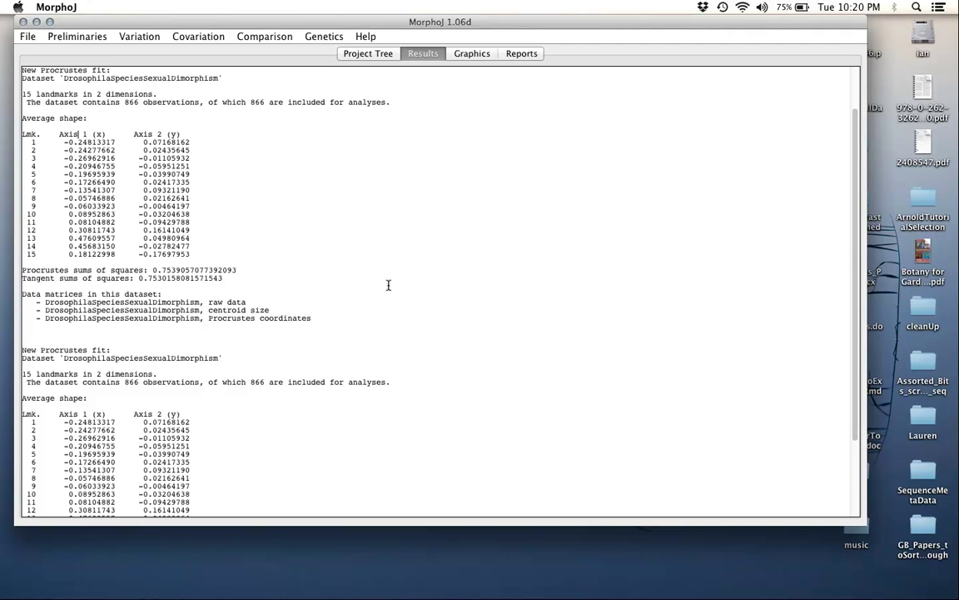
{"action": "scroll", "coordinate": [381, 238], "scroll_direction": "down", "scroll_amount": 5}
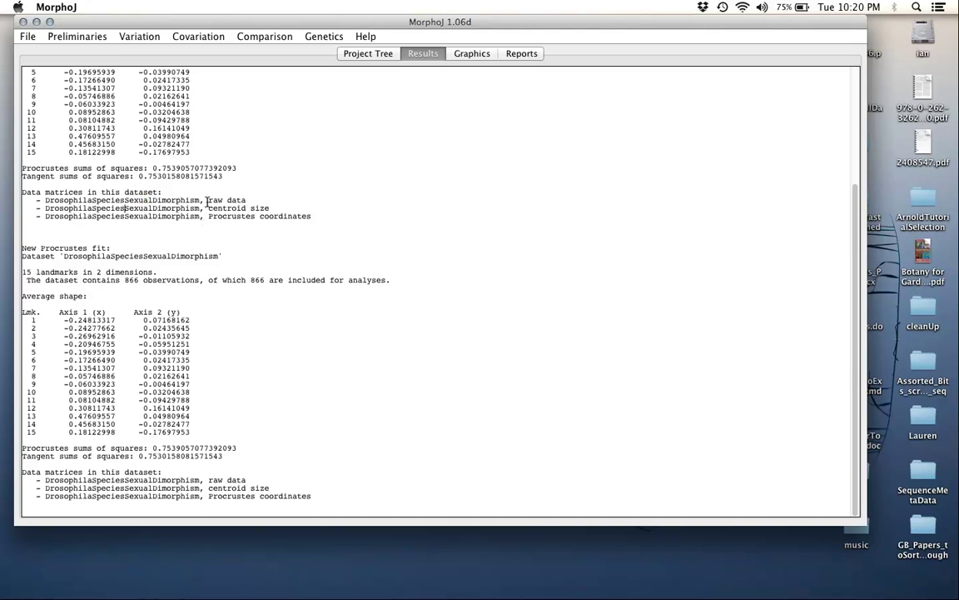
{"action": "left_click_drag", "start_coordinate": [207, 200], "coordinate": [269, 209]}
{"action": "left_click", "coordinate": [226, 222]}
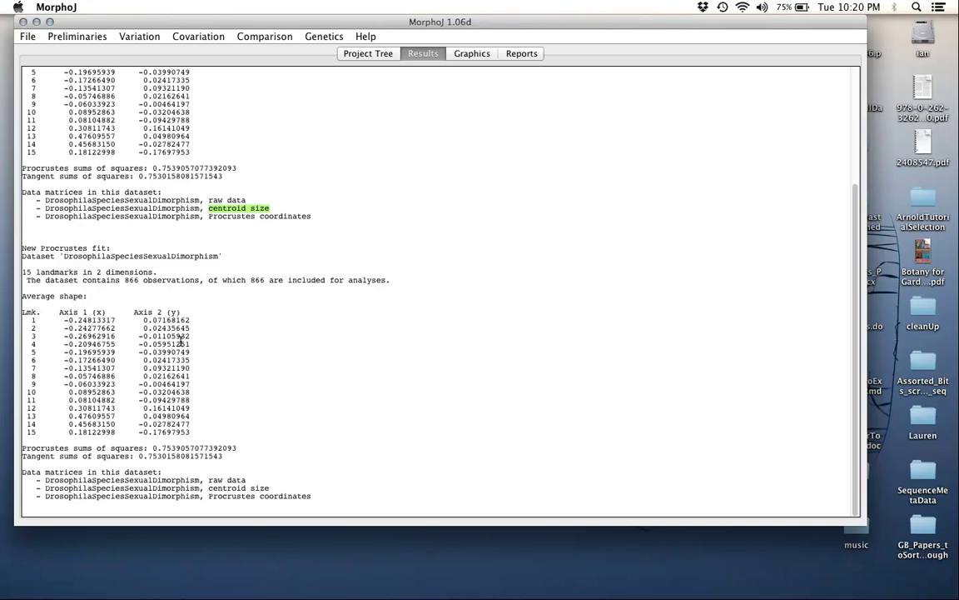
{"action": "left_click", "coordinate": [250, 246]}
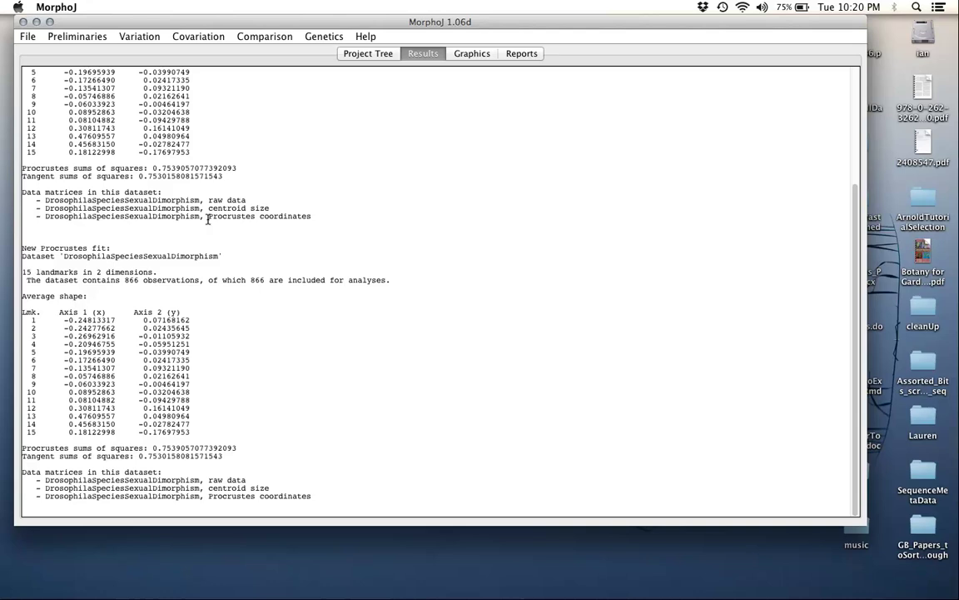
{"action": "left_click_drag", "start_coordinate": [208, 216], "coordinate": [320, 219]}
{"action": "left_click", "coordinate": [274, 237]}
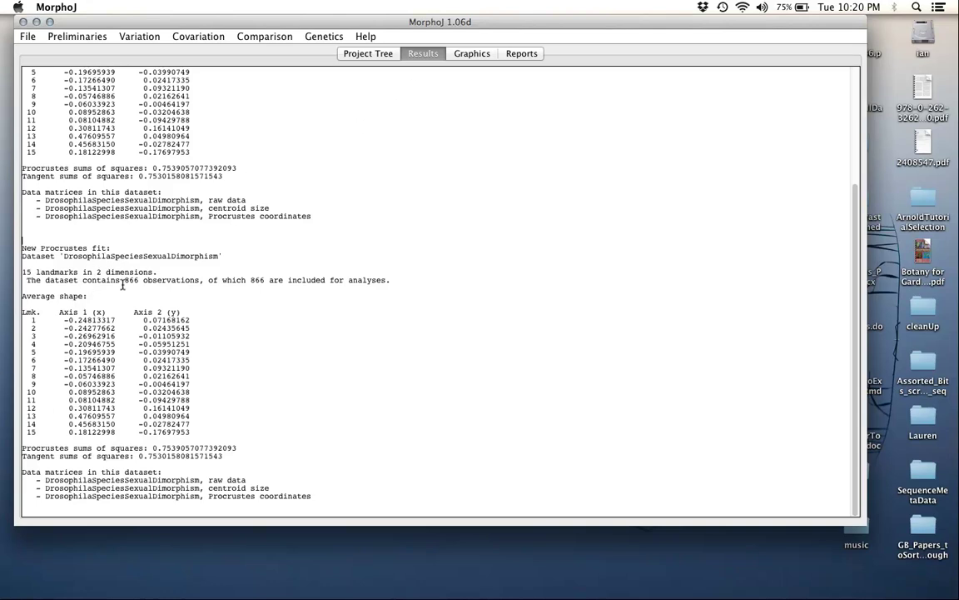
{"action": "left_click_drag", "start_coordinate": [131, 280], "coordinate": [148, 280]}
{"action": "left_click", "coordinate": [354, 57]}
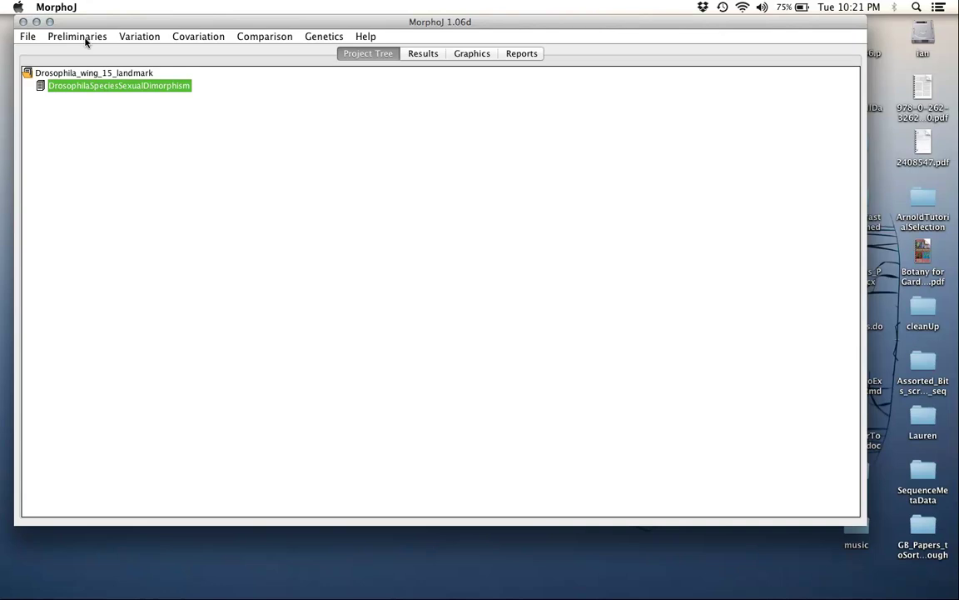
Step: Bring forward the Firefox article on Drosophila wing shape sexual dimorphism
{"action": "left_click", "coordinate": [36, 38]}
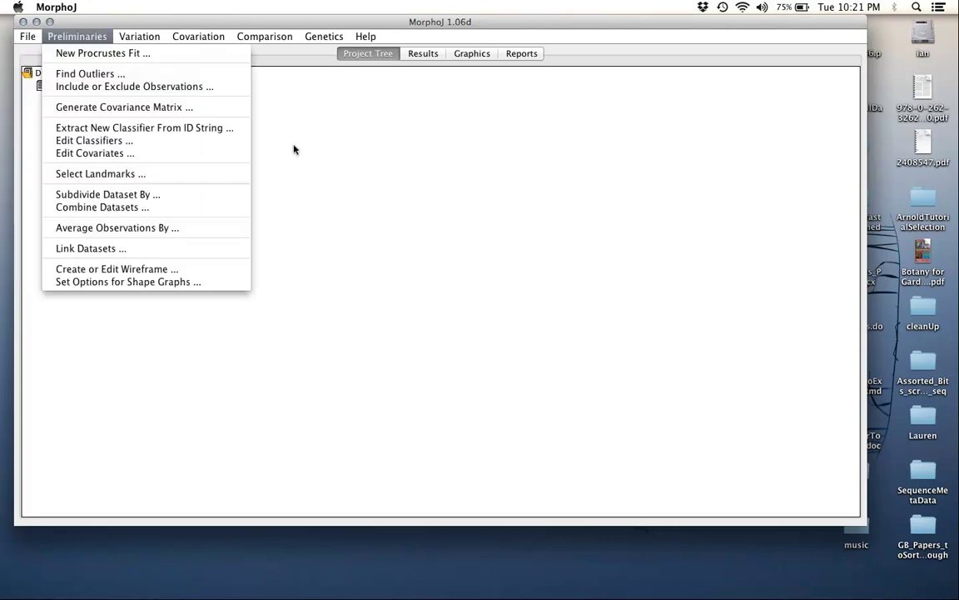
{"action": "left_click", "coordinate": [30, 38]}
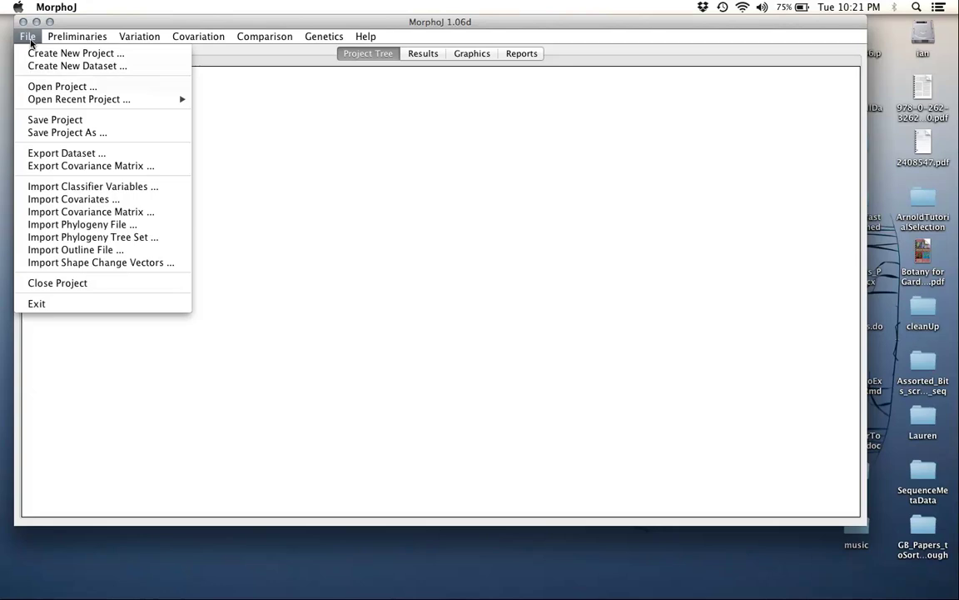
{"action": "mouse_move", "coordinate": [864, 572]}
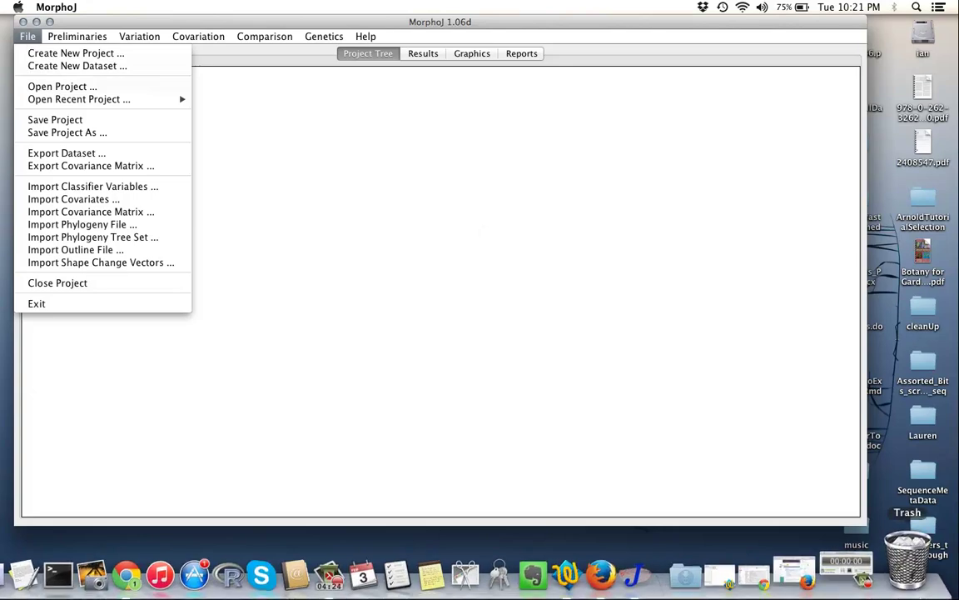
{"action": "left_click", "coordinate": [725, 571]}
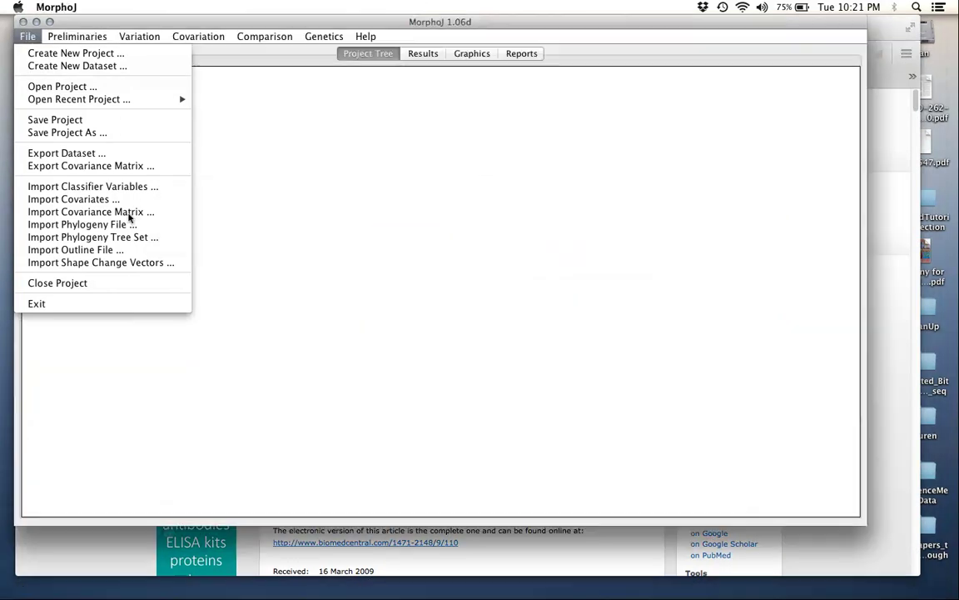
Step: Cancel the covariance matrix import and return to the Firefox article
{"action": "left_click", "coordinate": [132, 213]}
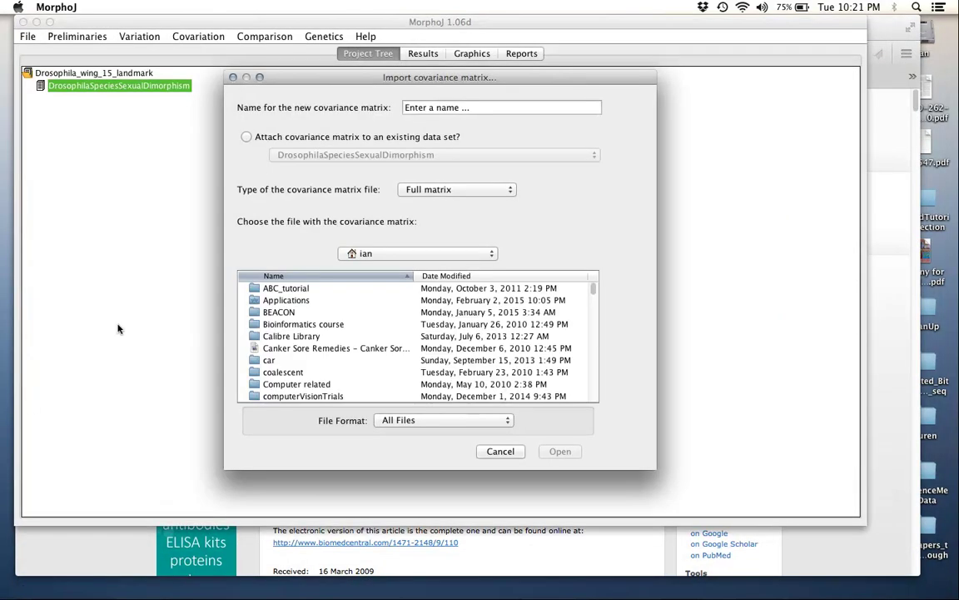
{"action": "left_click", "coordinate": [500, 451]}
{"action": "left_click", "coordinate": [887, 316]}
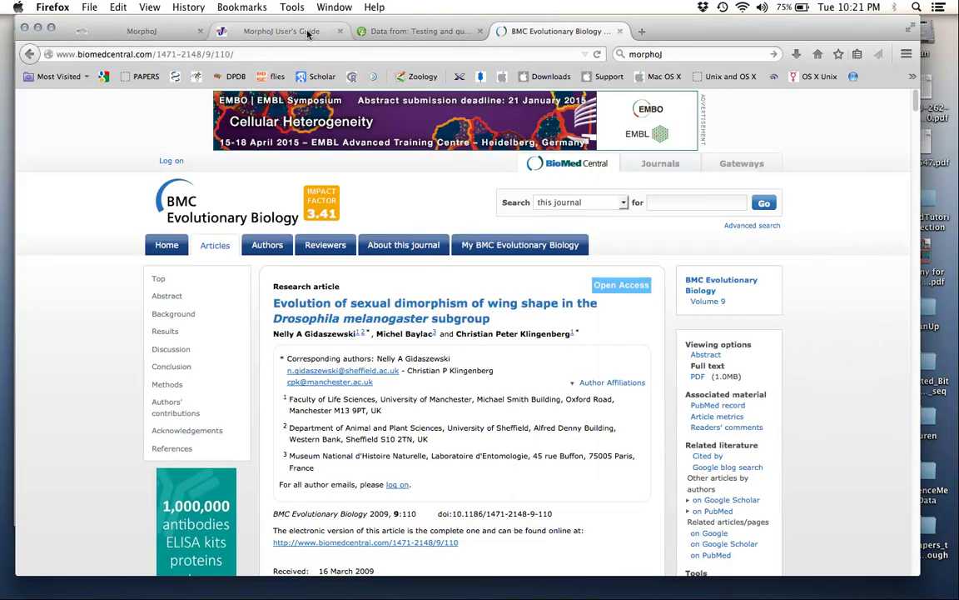
Step: Open the MorphoJ User's Guide page on importing outline files
{"action": "left_click", "coordinate": [281, 32]}
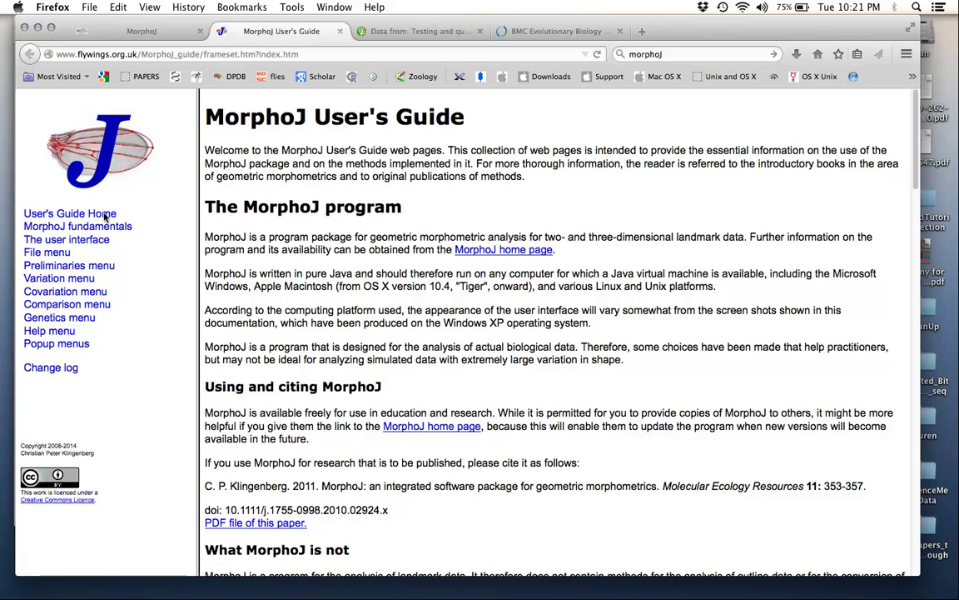
{"action": "left_click", "coordinate": [46, 252]}
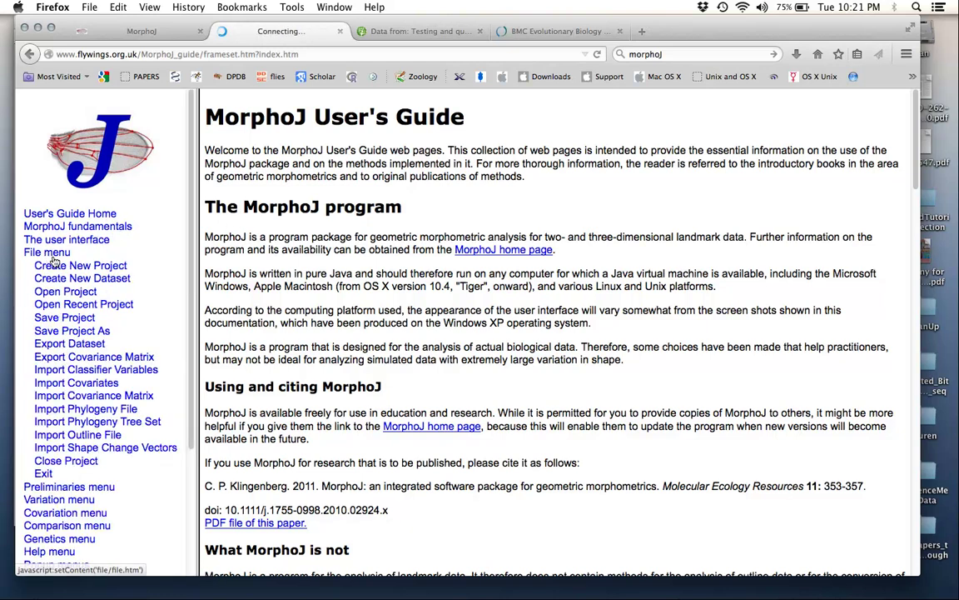
{"action": "left_click", "coordinate": [78, 433]}
{"action": "scroll", "coordinate": [297, 327], "scroll_direction": "down", "scroll_amount": 10}
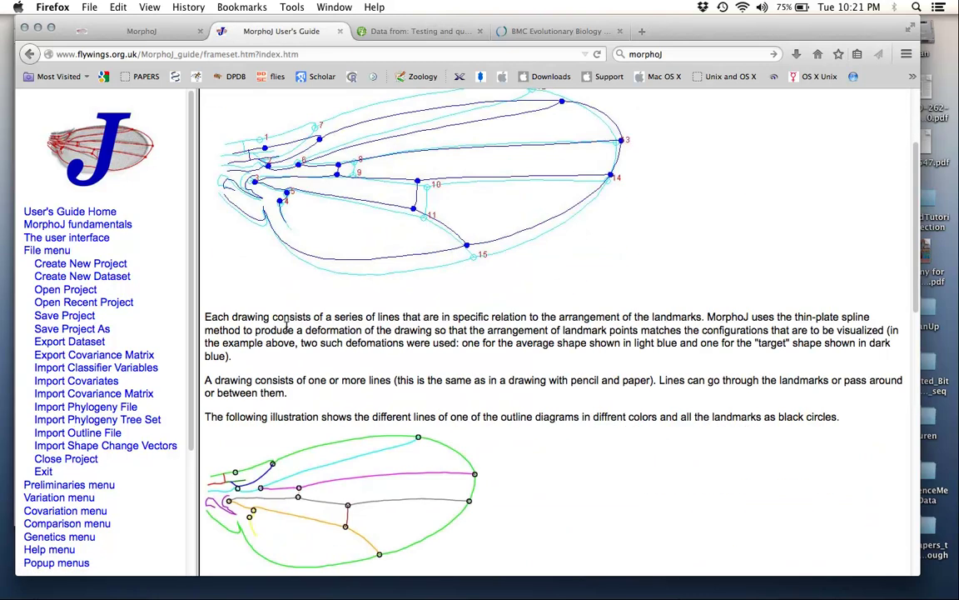
{"action": "scroll", "coordinate": [298, 328], "scroll_direction": "down", "scroll_amount": 6}
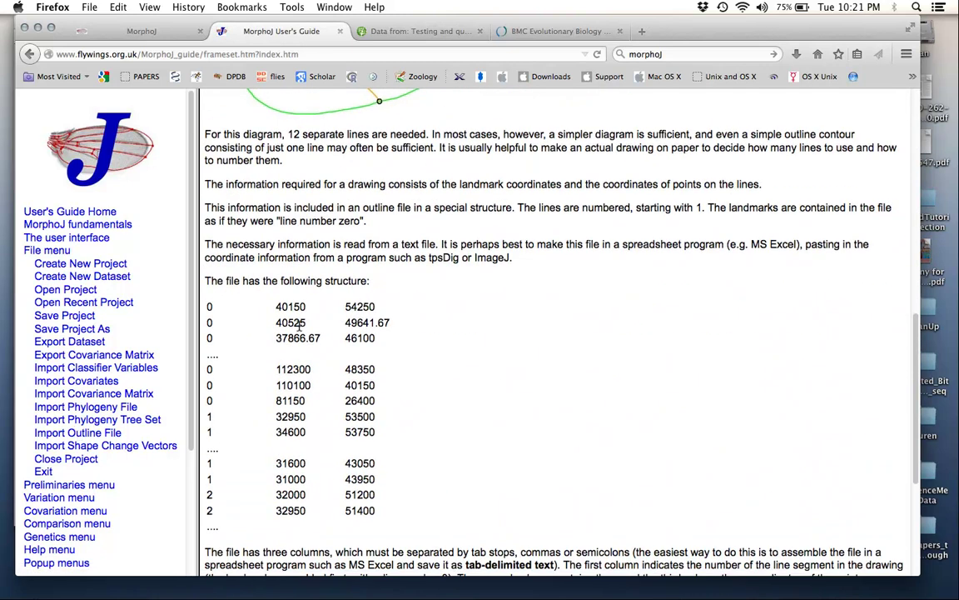
{"action": "scroll", "coordinate": [299, 328], "scroll_direction": "down", "scroll_amount": 6}
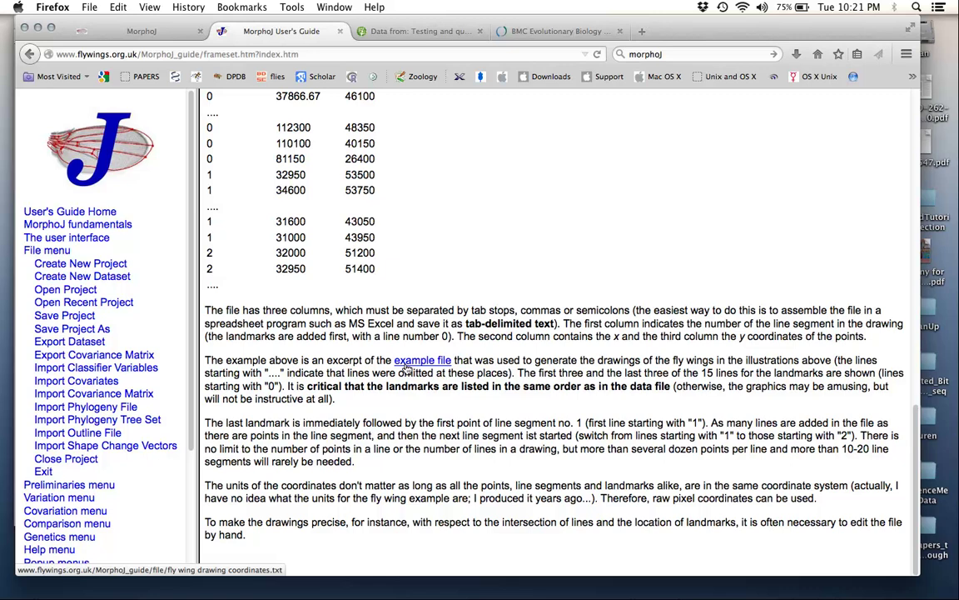
Step: Open the 'example file' link in a new tab and scroll through the fly wing drawing coordinates
{"action": "right_click", "coordinate": [406, 367]}
{"action": "left_click", "coordinate": [429, 373]}
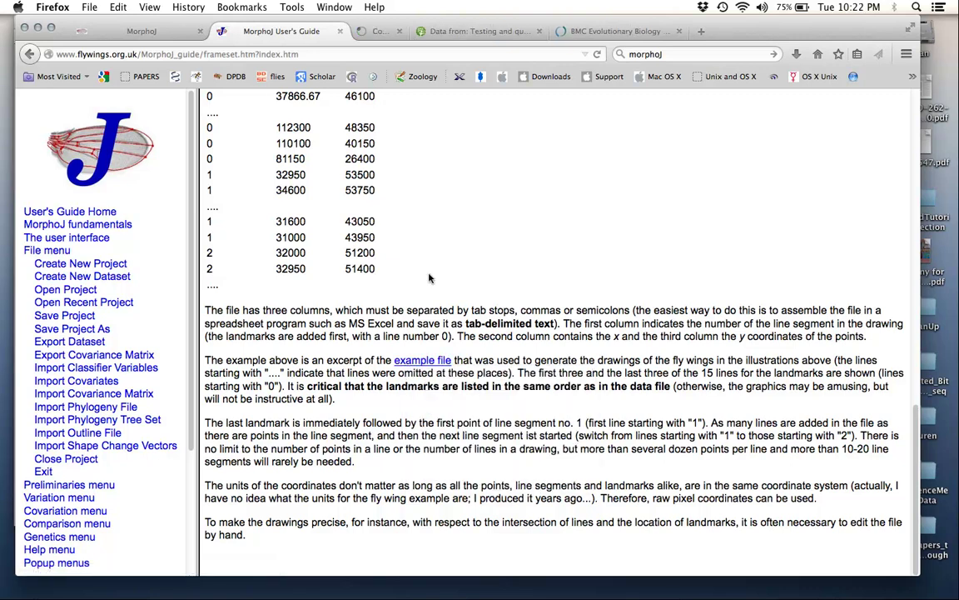
{"action": "left_click", "coordinate": [416, 31]}
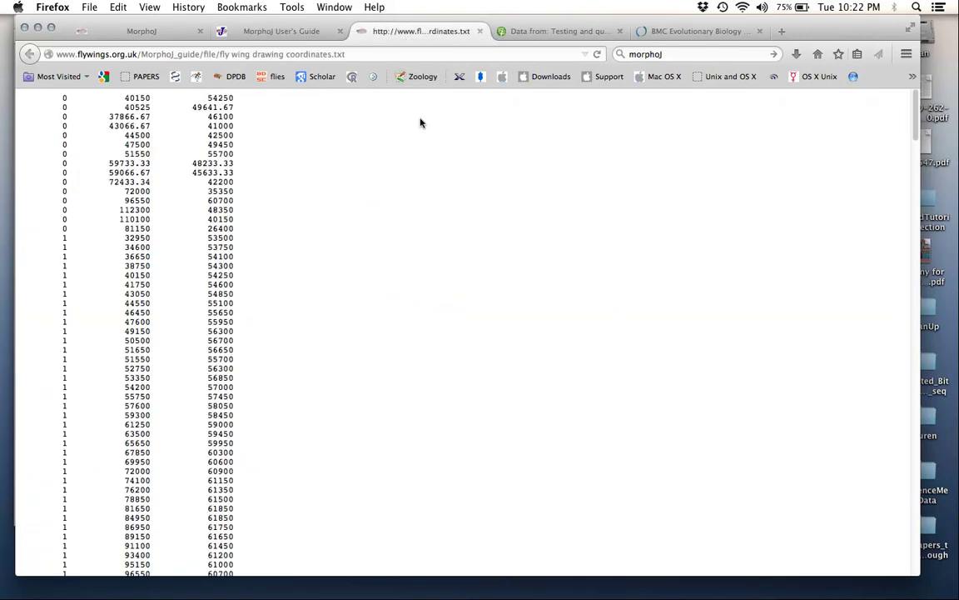
{"action": "scroll", "coordinate": [421, 123], "scroll_direction": "down", "scroll_amount": 20}
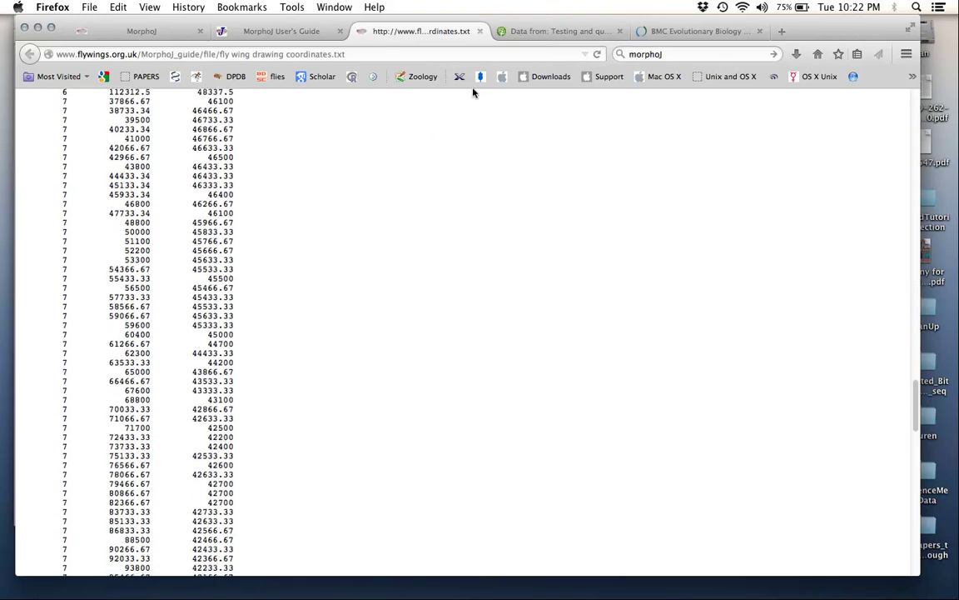
{"action": "scroll", "coordinate": [473, 92], "scroll_direction": "down", "scroll_amount": 5}
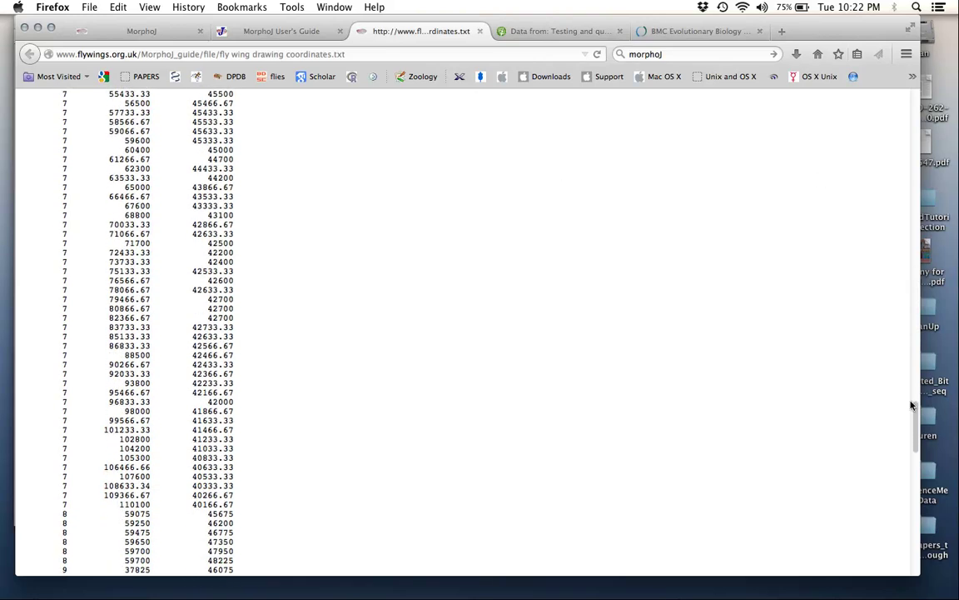
{"action": "left_click_drag", "start_coordinate": [916, 407], "coordinate": [829, 83]}
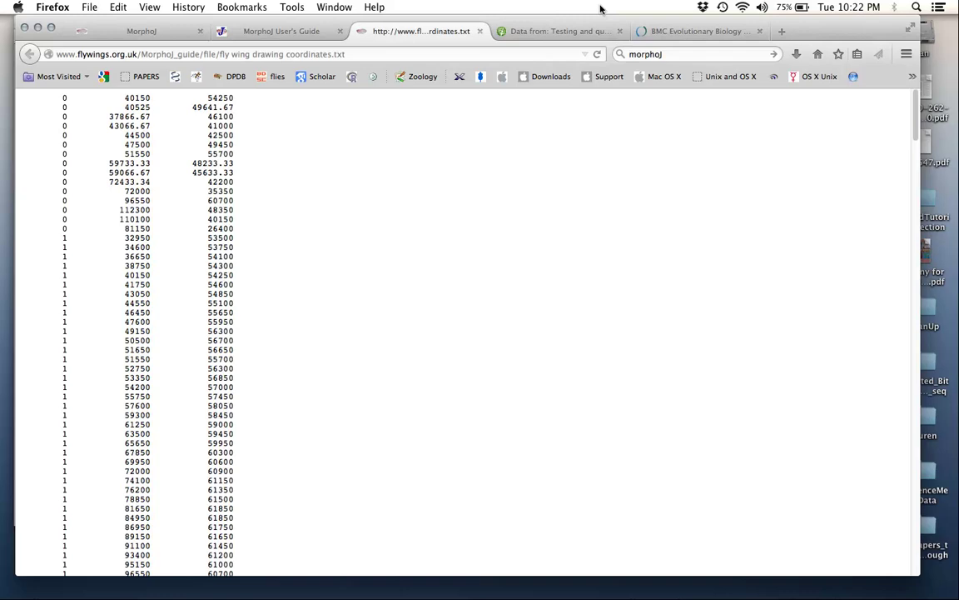
Step: Close the coordinates tab and minimize Firefox to show MorphoJ
{"action": "left_click", "coordinate": [480, 32]}
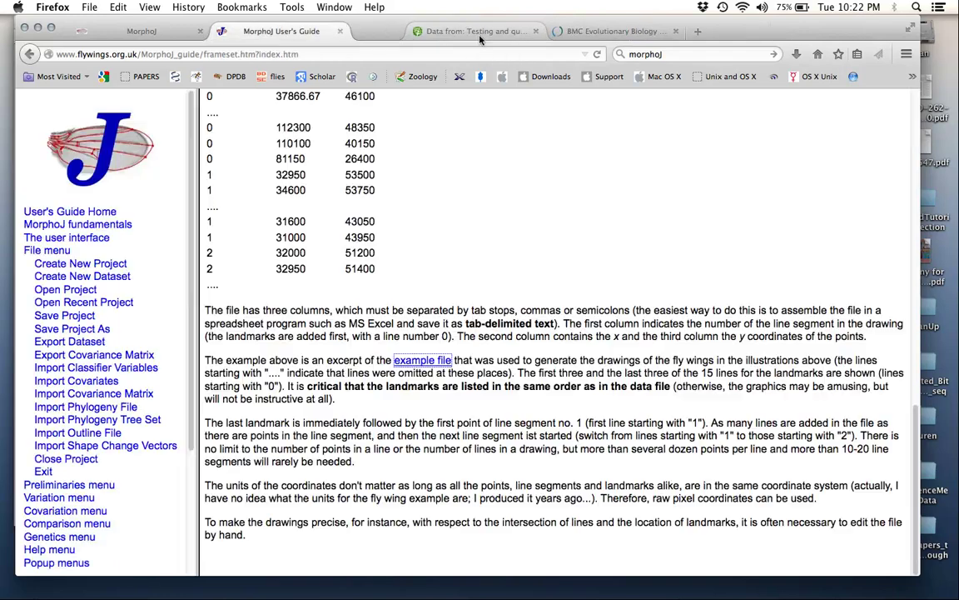
{"action": "right_click", "coordinate": [418, 360]}
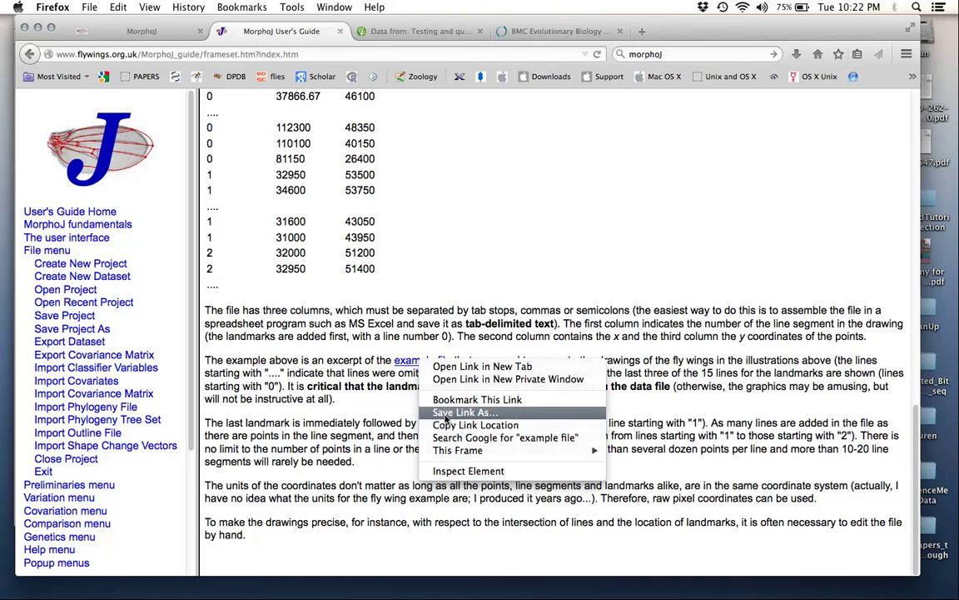
{"action": "left_click", "coordinate": [269, 357]}
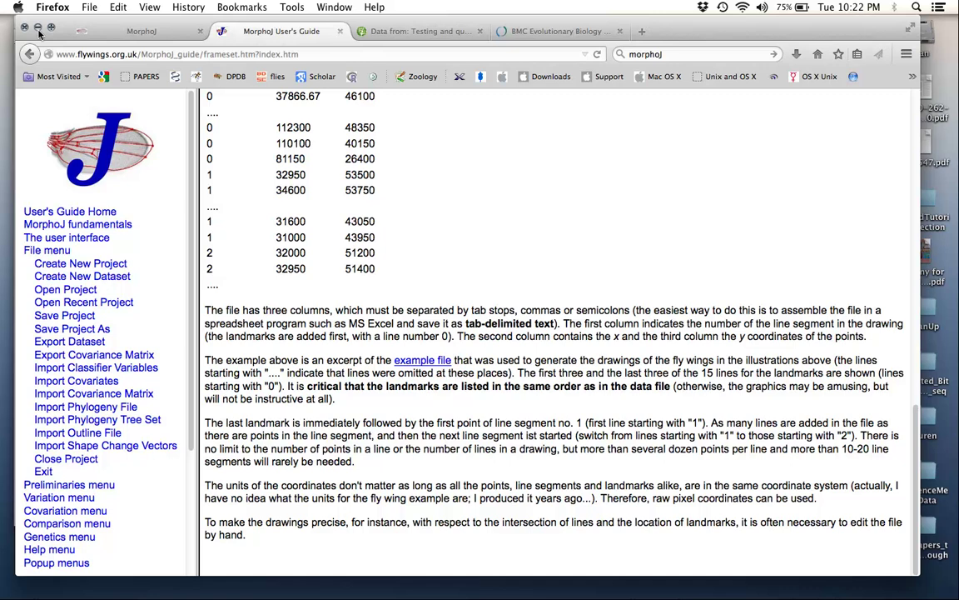
{"action": "left_click", "coordinate": [38, 27]}
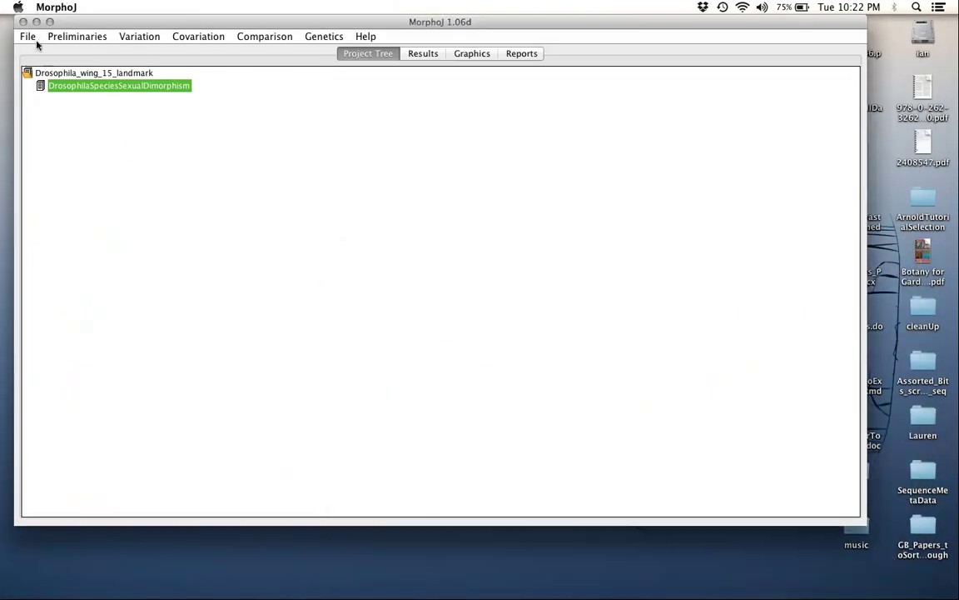
Step: Import 'fly wing drawing coordinates.txt' from Teaching and lectures/4ED3_2015/Tutorials/data as an outline
{"action": "left_click", "coordinate": [28, 37]}
{"action": "left_click", "coordinate": [90, 251]}
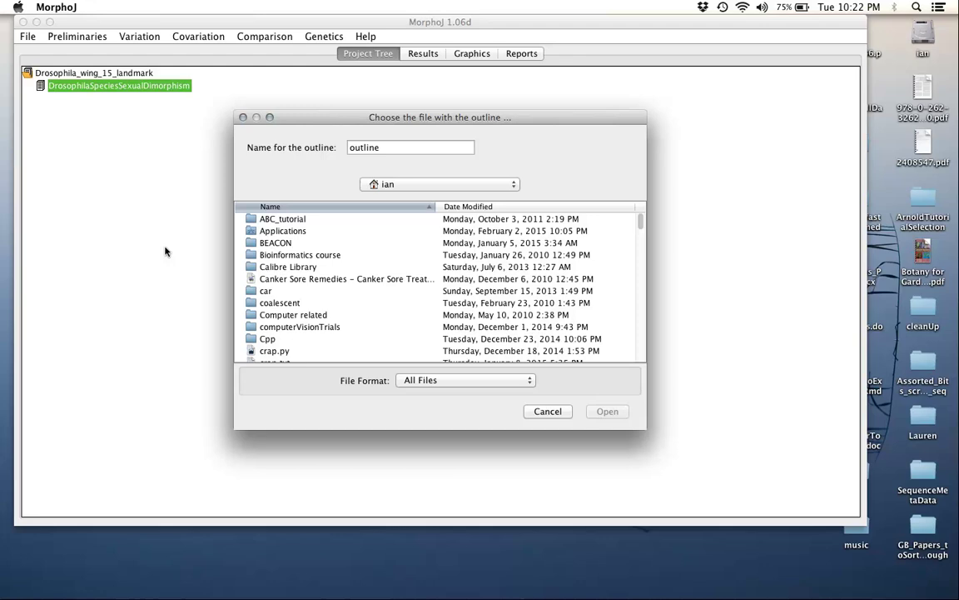
{"action": "scroll", "coordinate": [301, 300], "scroll_direction": "down", "scroll_amount": 10}
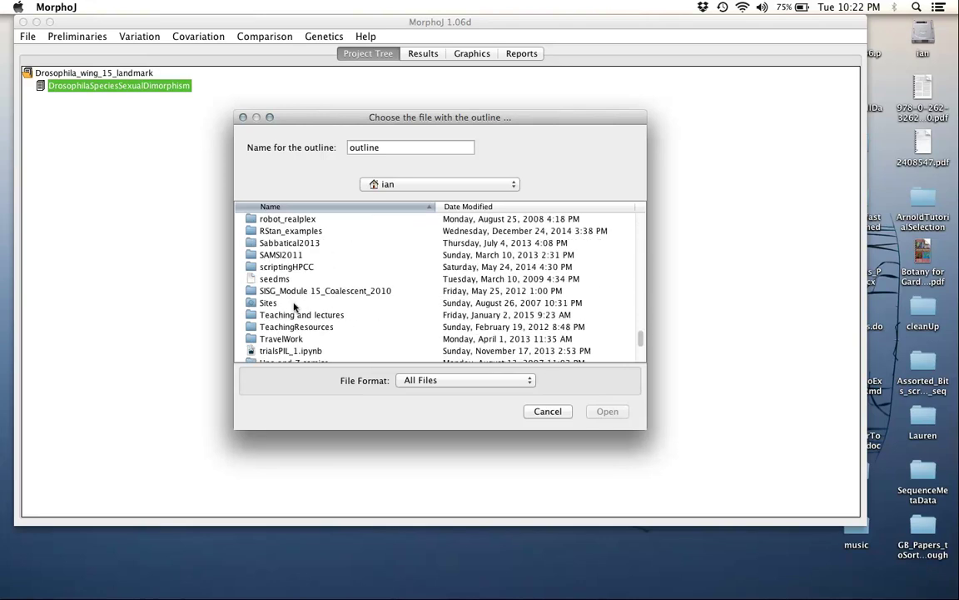
{"action": "double_click", "coordinate": [286, 315]}
{"action": "double_click", "coordinate": [274, 220]}
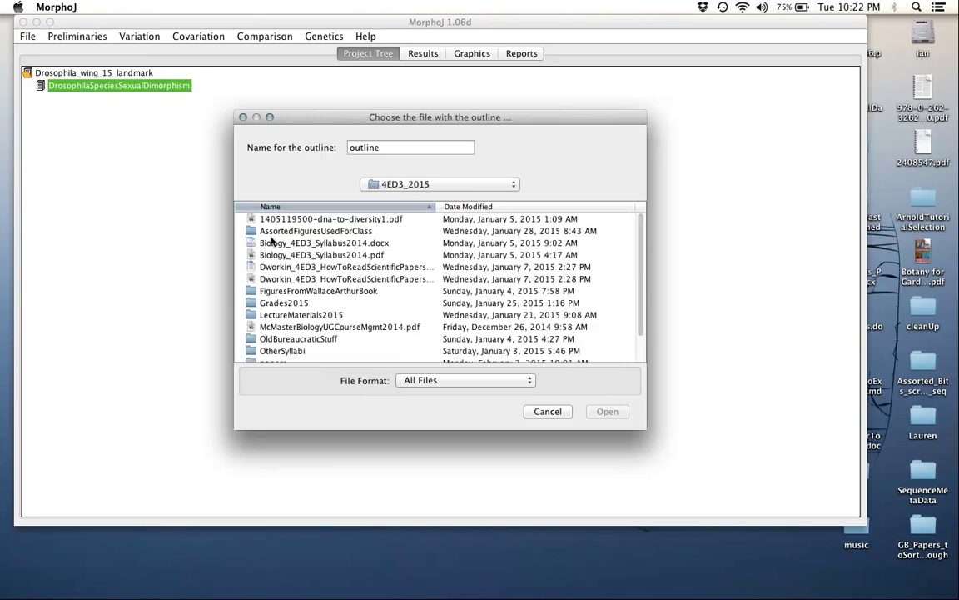
{"action": "scroll", "coordinate": [275, 333], "scroll_direction": "down", "scroll_amount": 3}
{"action": "double_click", "coordinate": [276, 356]}
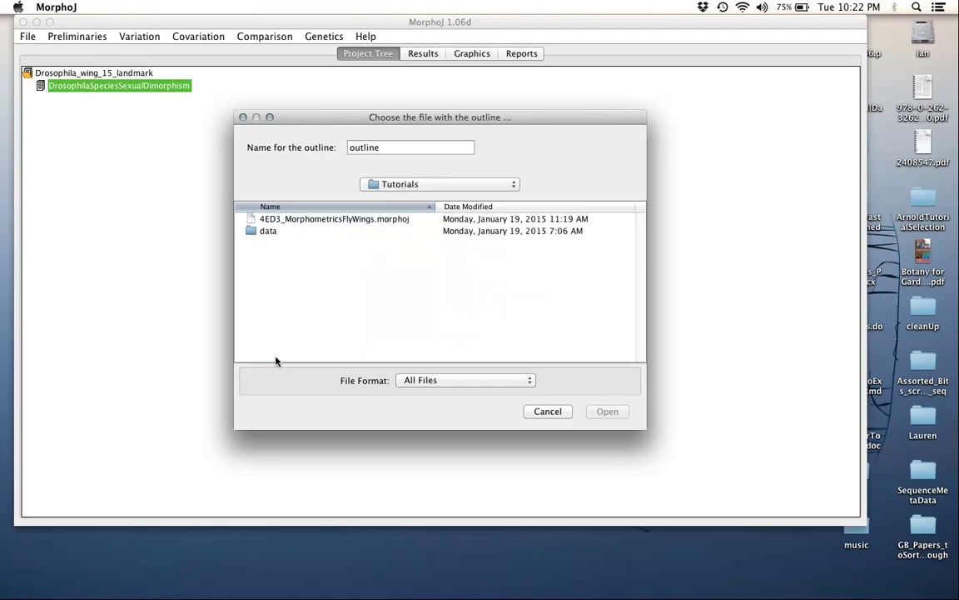
{"action": "double_click", "coordinate": [272, 231]}
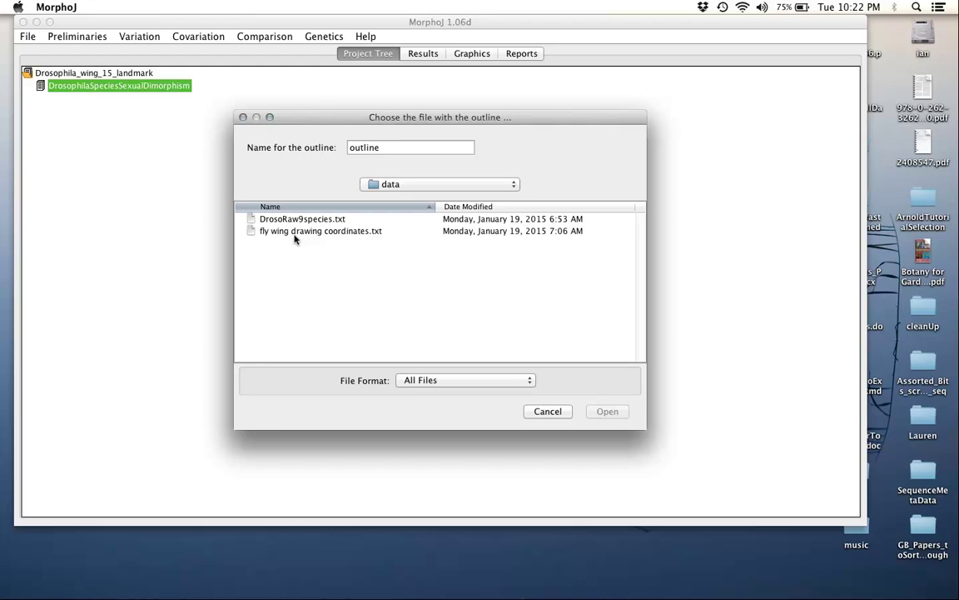
{"action": "left_click", "coordinate": [293, 233]}
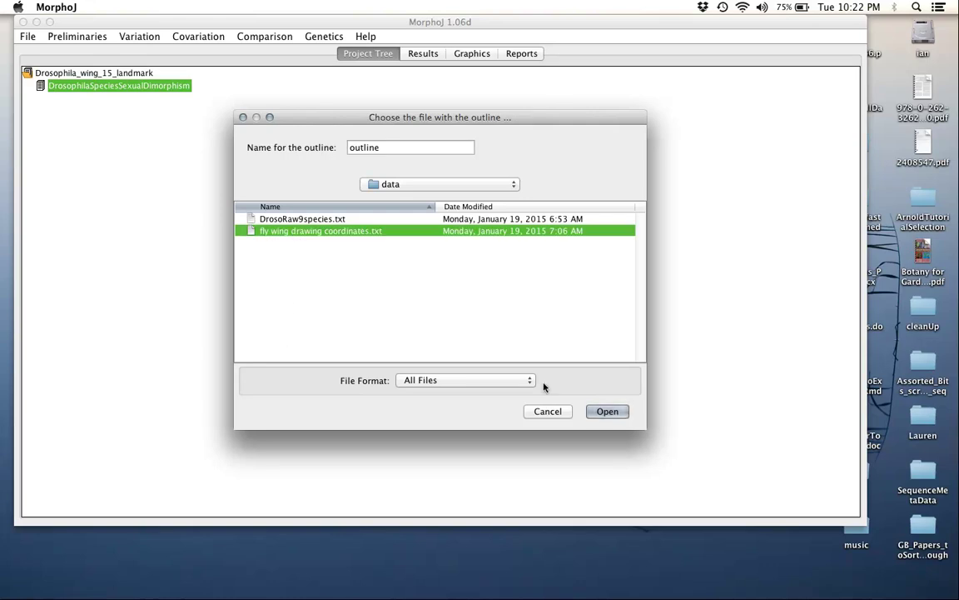
{"action": "left_click", "coordinate": [607, 410]}
Step: Select the imported outline item in the project tree and check its options
{"action": "left_click", "coordinate": [55, 98]}
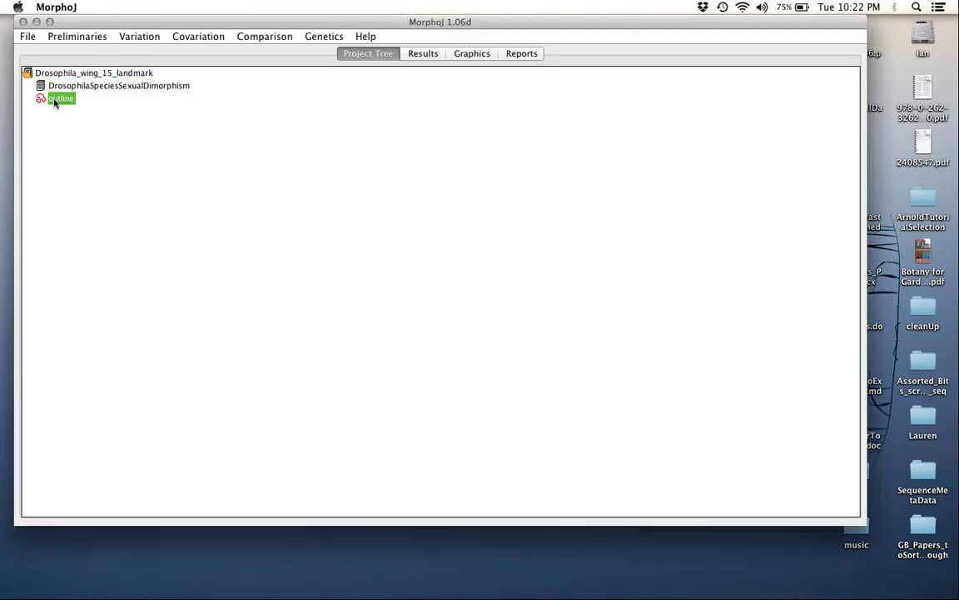
{"action": "right_click", "coordinate": [57, 103]}
{"action": "left_click", "coordinate": [72, 195]}
Step: Close the landmark scatter graph panel from the Graphics tab and confirm
{"action": "left_click", "coordinate": [36, 37]}
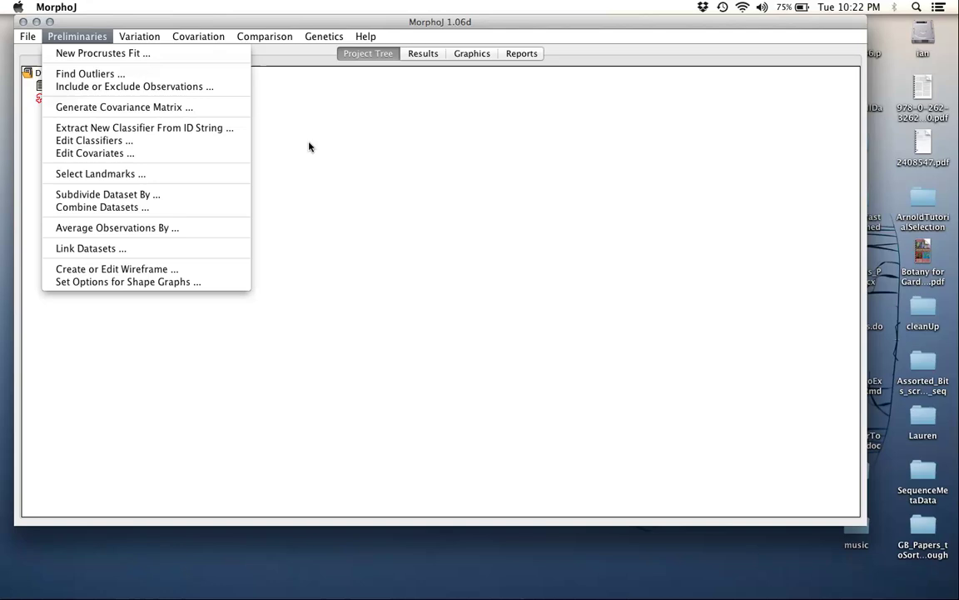
{"action": "left_click", "coordinate": [491, 52]}
{"action": "left_click", "coordinate": [489, 53]}
{"action": "right_click", "coordinate": [448, 140]}
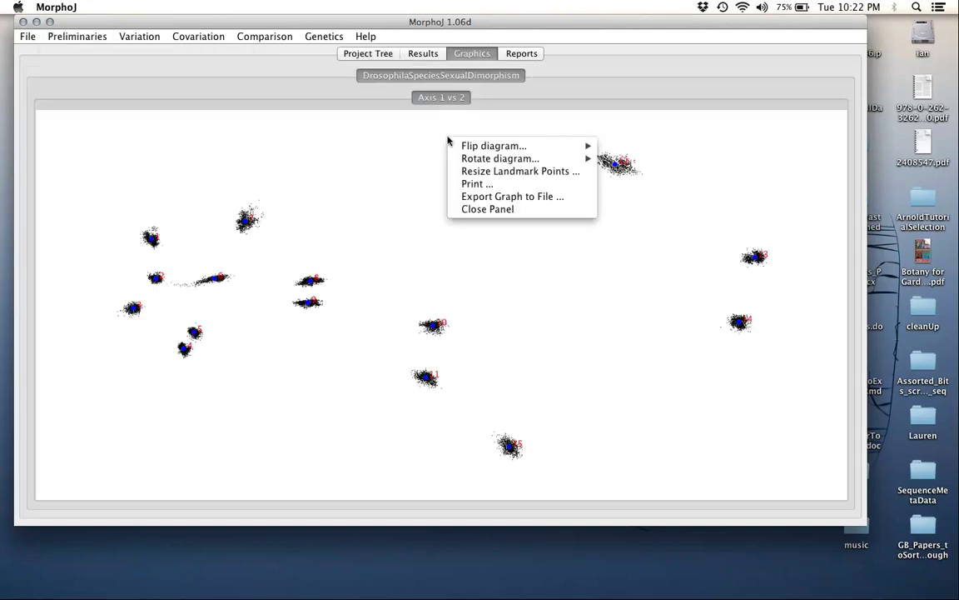
{"action": "mouse_move", "coordinate": [467, 149]}
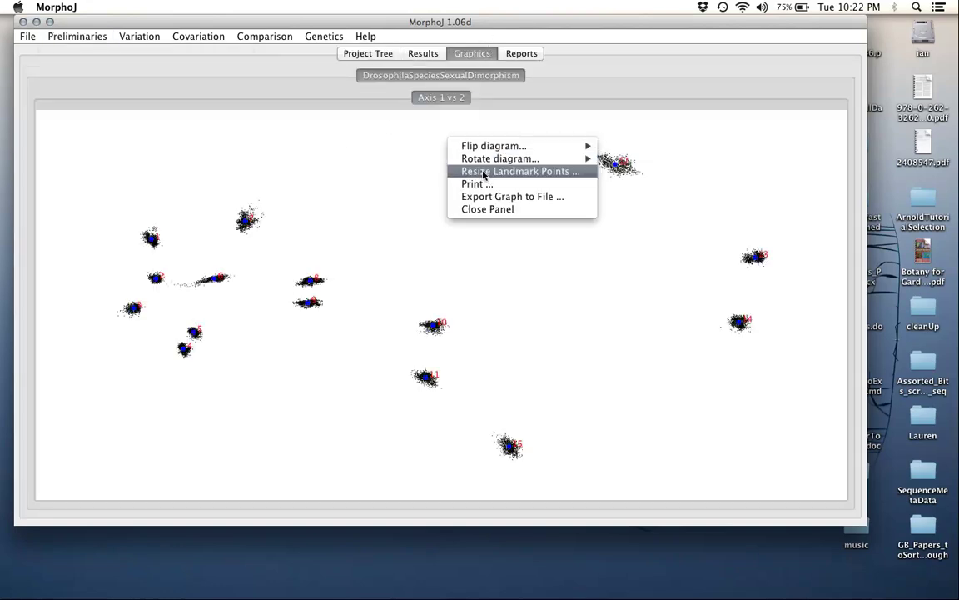
{"action": "left_click", "coordinate": [436, 176]}
{"action": "right_click", "coordinate": [485, 190]}
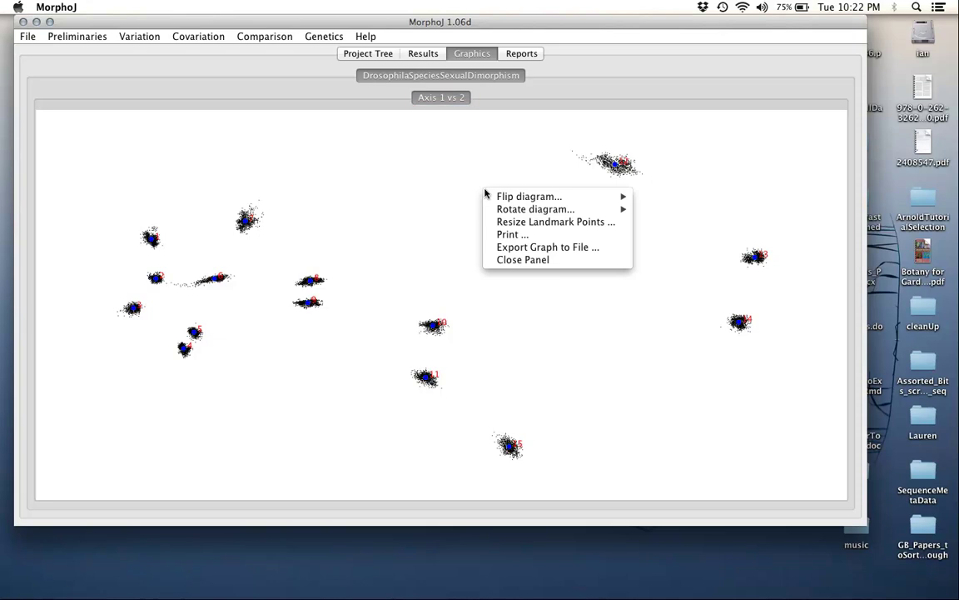
{"action": "left_click", "coordinate": [511, 259]}
{"action": "left_click", "coordinate": [573, 338]}
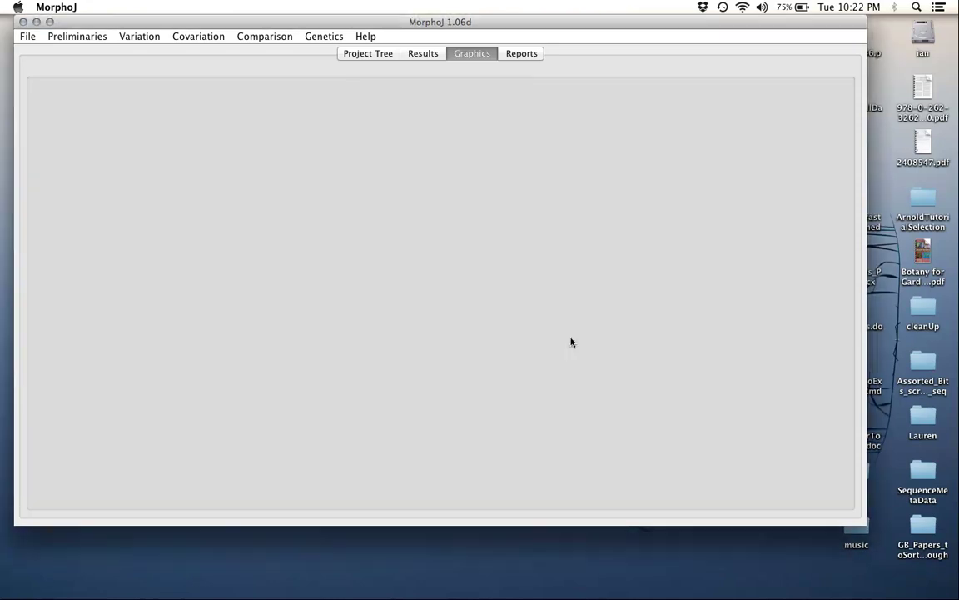
{"action": "left_click", "coordinate": [410, 55]}
{"action": "left_click", "coordinate": [366, 54]}
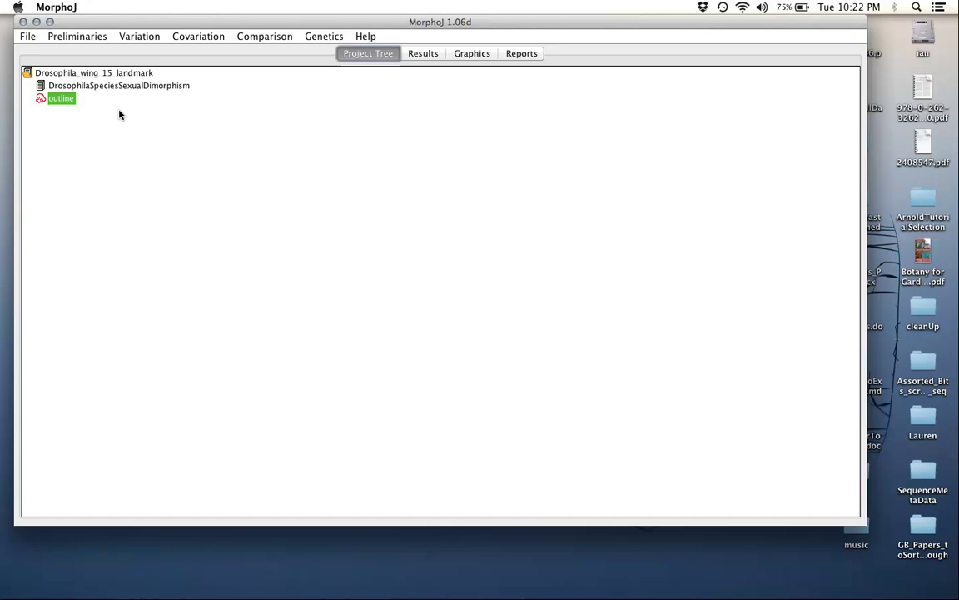
Step: Dismiss the no-active-dataset warning and make DrosophilaSpeciesSexualDimorphism the active dataset
{"action": "left_click", "coordinate": [77, 37]}
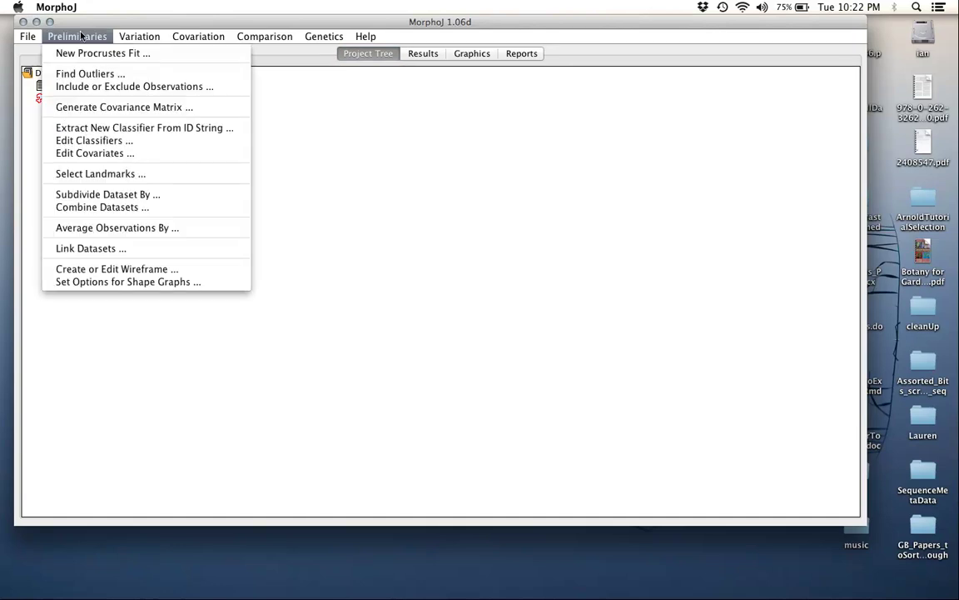
{"action": "left_click", "coordinate": [116, 273]}
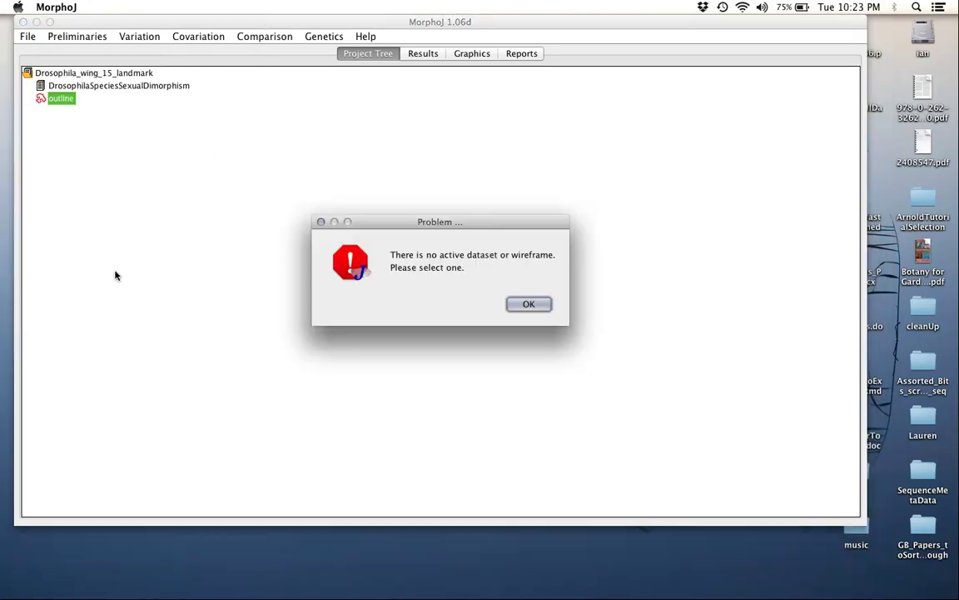
{"action": "left_click", "coordinate": [471, 274]}
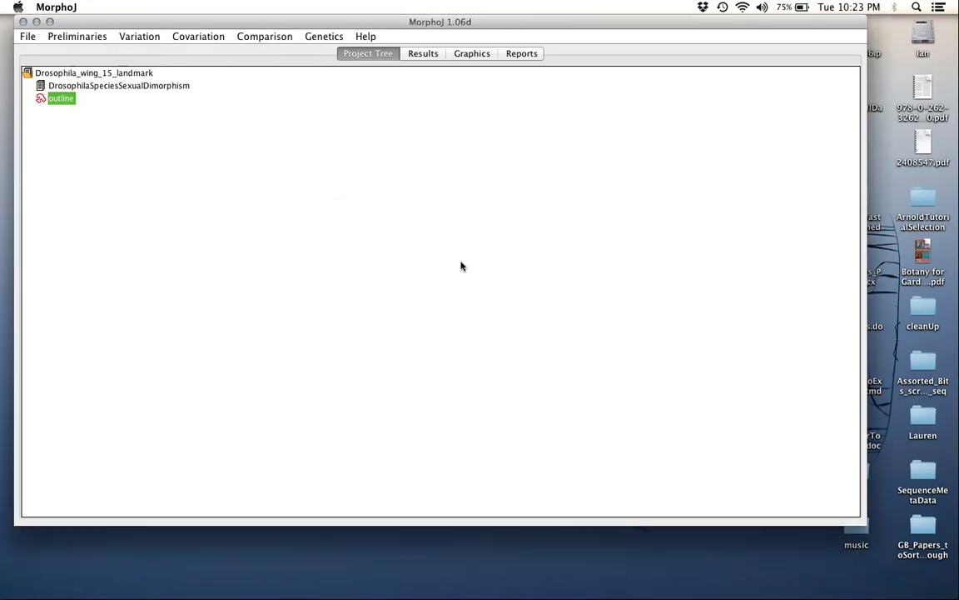
{"action": "left_click", "coordinate": [95, 86]}
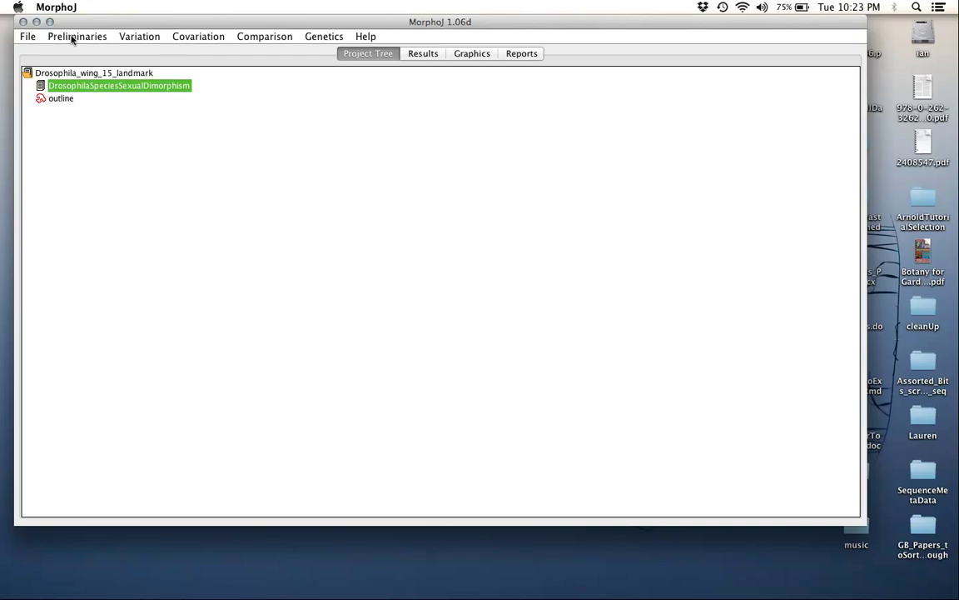
{"action": "left_click", "coordinate": [57, 96]}
{"action": "left_click", "coordinate": [68, 86]}
{"action": "left_click", "coordinate": [74, 36]}
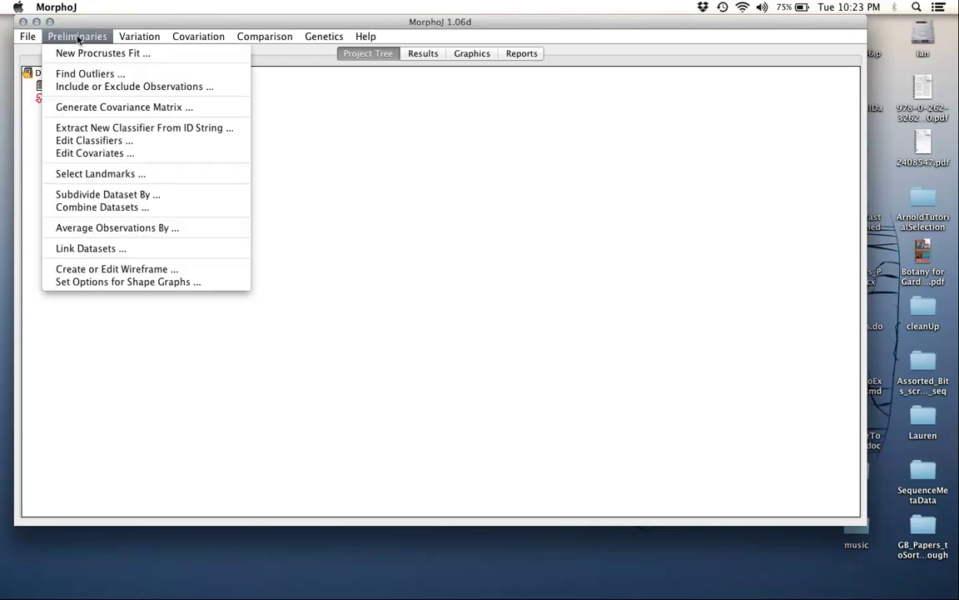
Step: Open the wireframe editor with the 15 numbered landmarks and shrink the MorphoJ window
{"action": "left_click", "coordinate": [78, 268]}
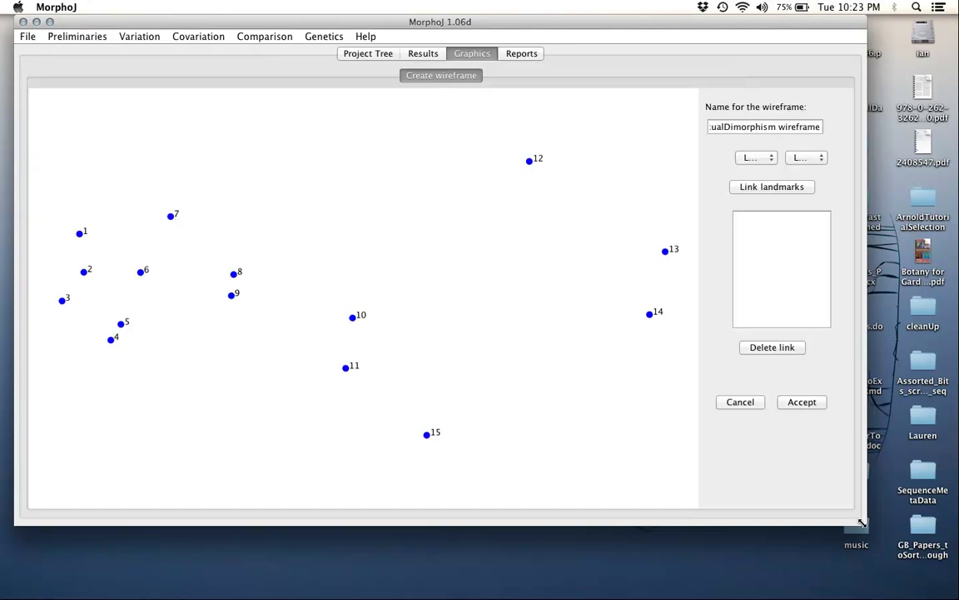
{"action": "left_click_drag", "start_coordinate": [862, 523], "coordinate": [603, 421]}
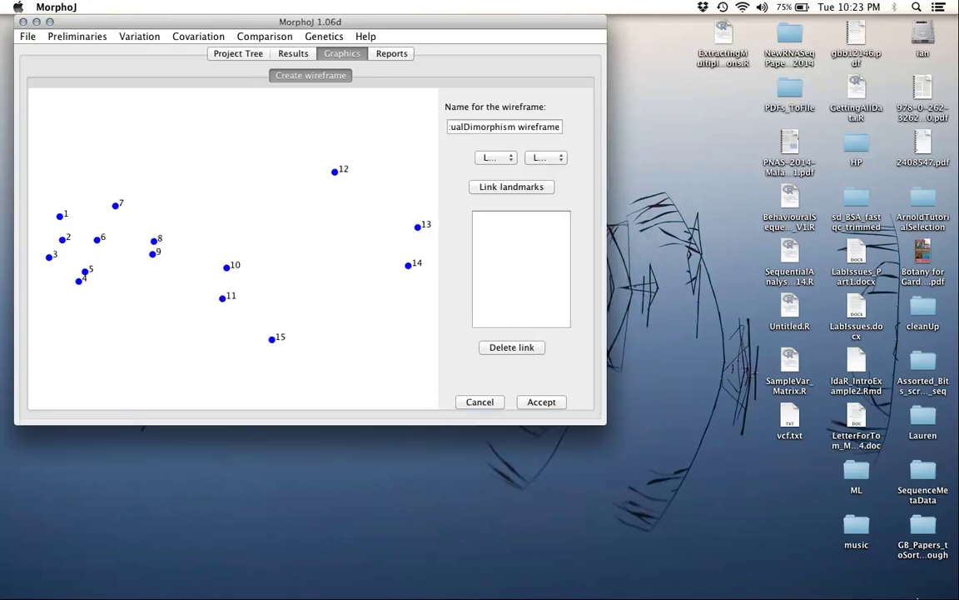
Step: Go to the Drosophila wing-shape article in Firefox and scroll to its Results section
{"action": "left_click", "coordinate": [895, 581]}
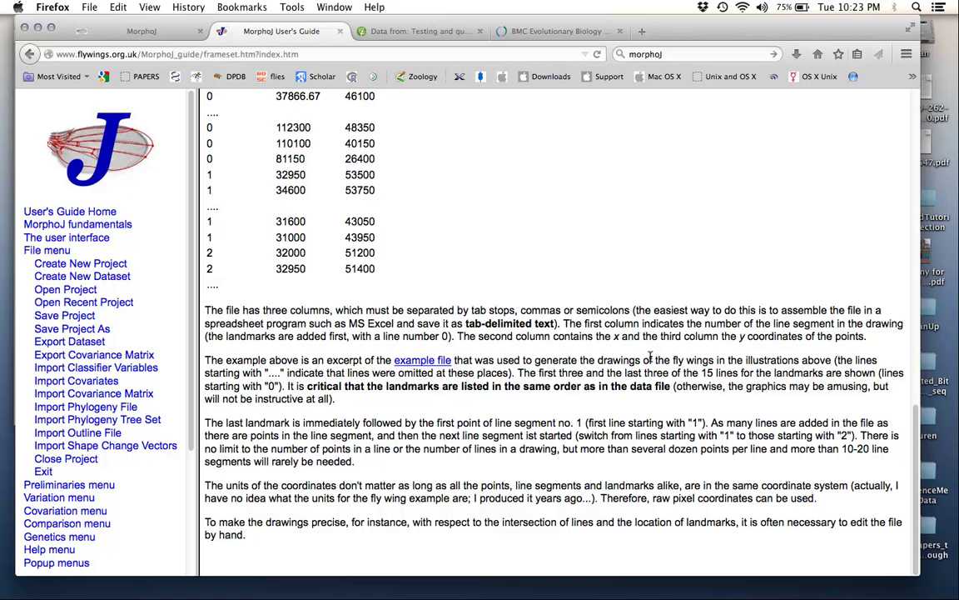
{"action": "scroll", "coordinate": [650, 357], "scroll_direction": "up", "scroll_amount": 3}
{"action": "left_click", "coordinate": [542, 31]}
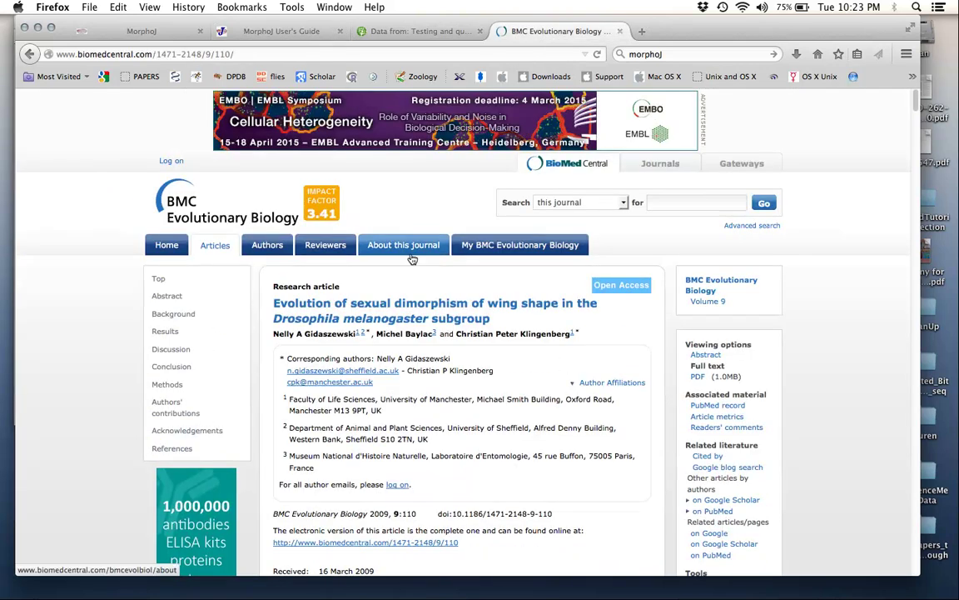
{"action": "scroll", "coordinate": [95, 207], "scroll_direction": "down", "scroll_amount": 3}
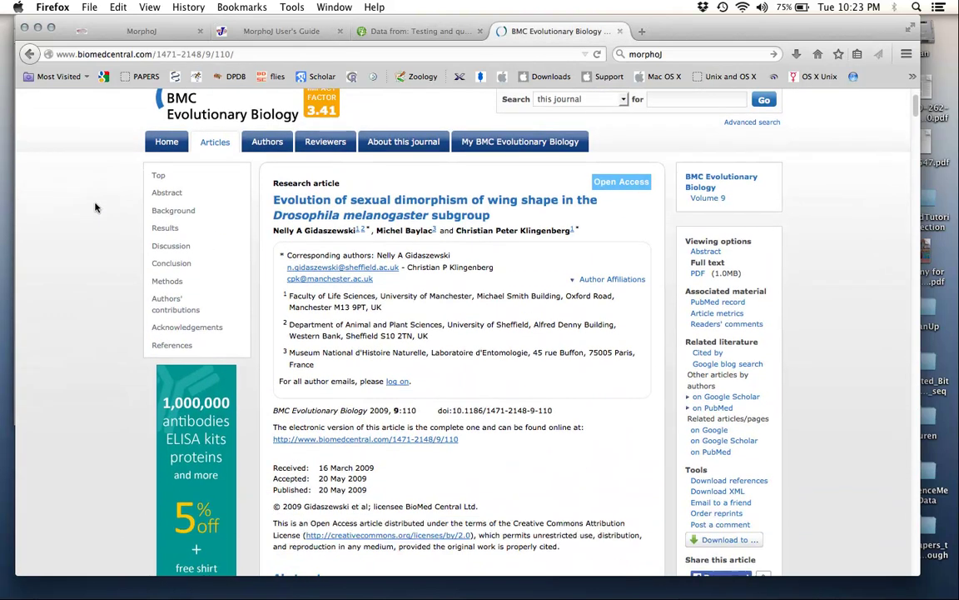
{"action": "scroll", "coordinate": [95, 207], "scroll_direction": "up", "scroll_amount": 2}
{"action": "scroll", "coordinate": [95, 207], "scroll_direction": "down", "scroll_amount": 1}
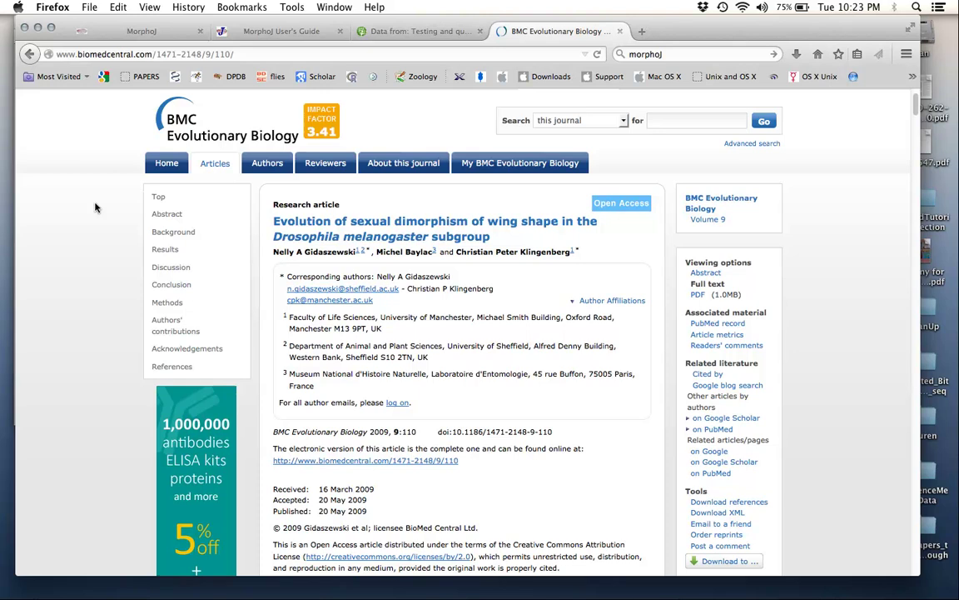
{"action": "scroll", "coordinate": [96, 207], "scroll_direction": "down", "scroll_amount": 1}
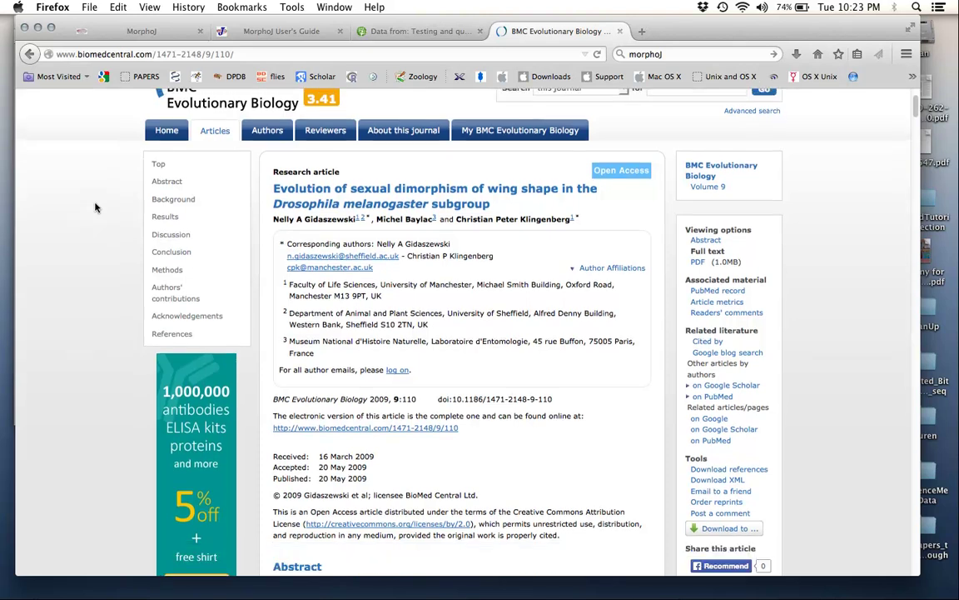
{"action": "scroll", "coordinate": [96, 208], "scroll_direction": "up", "scroll_amount": 4}
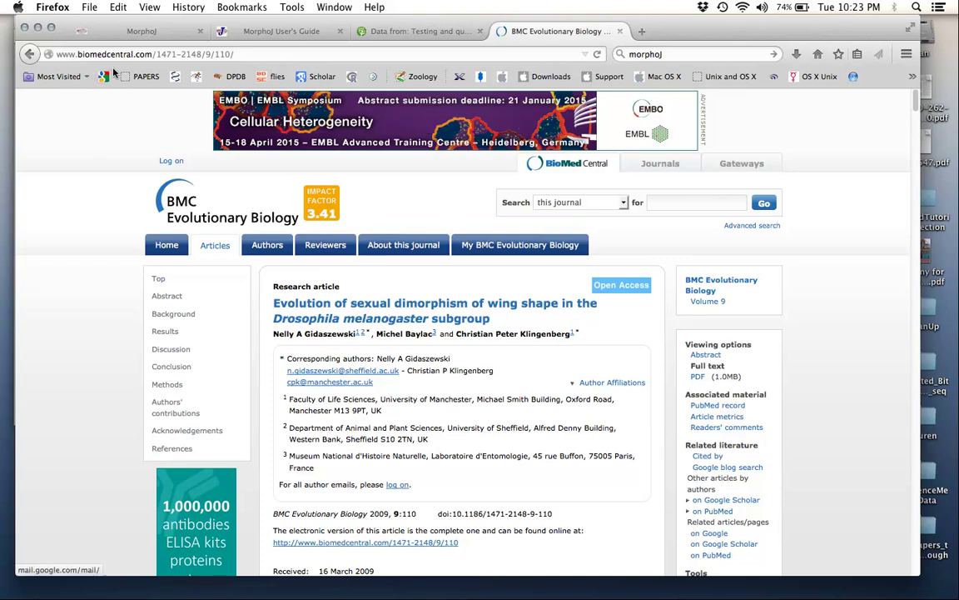
{"action": "scroll", "coordinate": [137, 195], "scroll_direction": "down", "scroll_amount": 1}
{"action": "scroll", "coordinate": [138, 195], "scroll_direction": "down", "scroll_amount": 3}
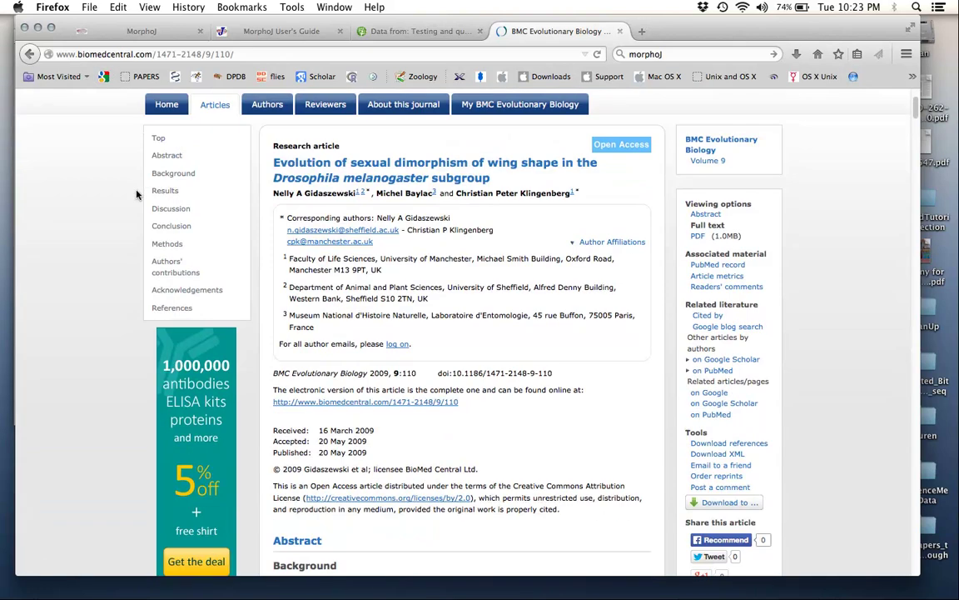
{"action": "scroll", "coordinate": [137, 195], "scroll_direction": "up", "scroll_amount": 2}
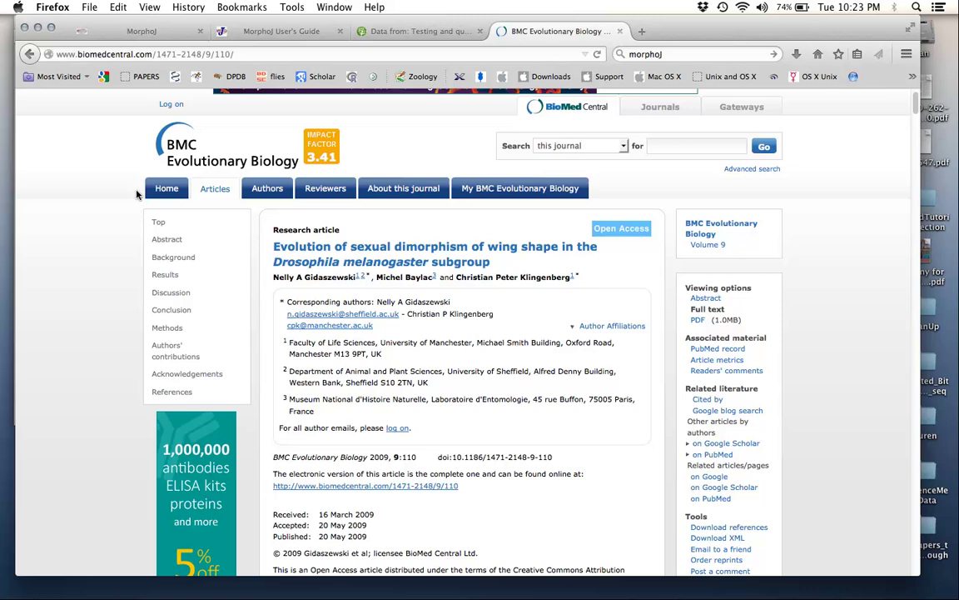
{"action": "scroll", "coordinate": [138, 195], "scroll_direction": "down", "scroll_amount": 6}
{"action": "scroll", "coordinate": [137, 195], "scroll_direction": "up", "scroll_amount": 5}
{"action": "scroll", "coordinate": [138, 194], "scroll_direction": "up", "scroll_amount": 3}
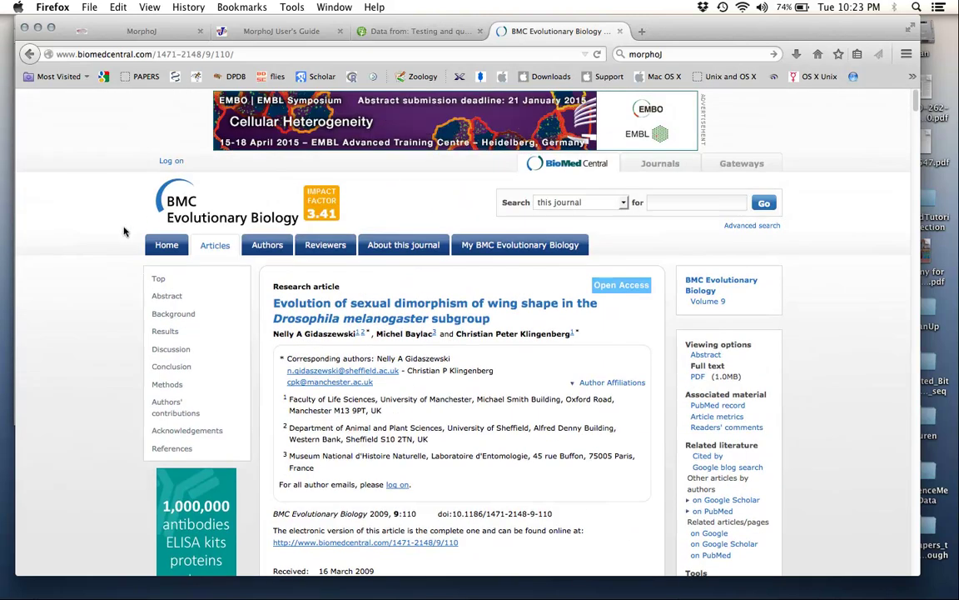
{"action": "scroll", "coordinate": [123, 232], "scroll_direction": "down", "scroll_amount": 20}
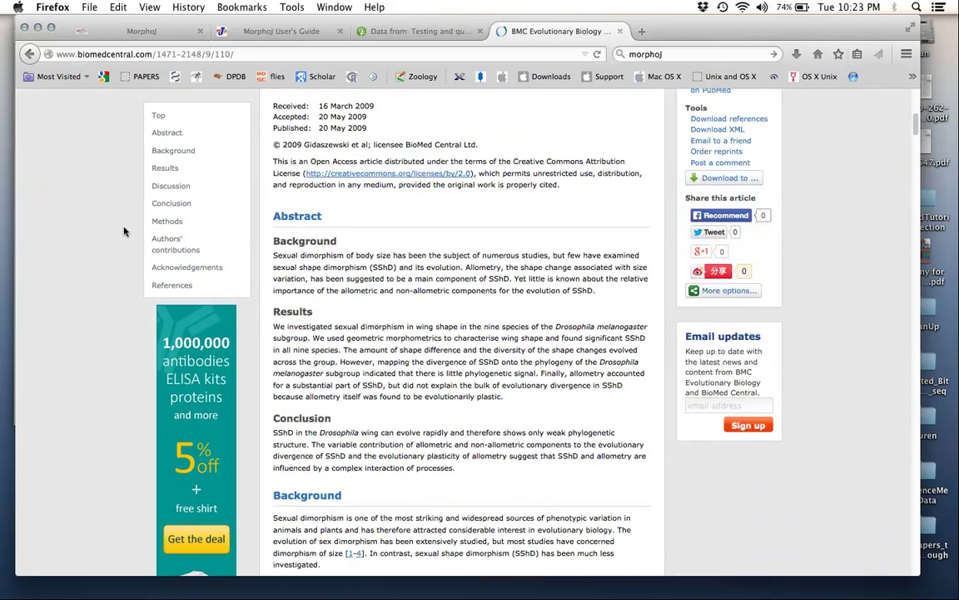
{"action": "scroll", "coordinate": [124, 232], "scroll_direction": "down", "scroll_amount": 4}
{"action": "scroll", "coordinate": [124, 231], "scroll_direction": "up", "scroll_amount": 2}
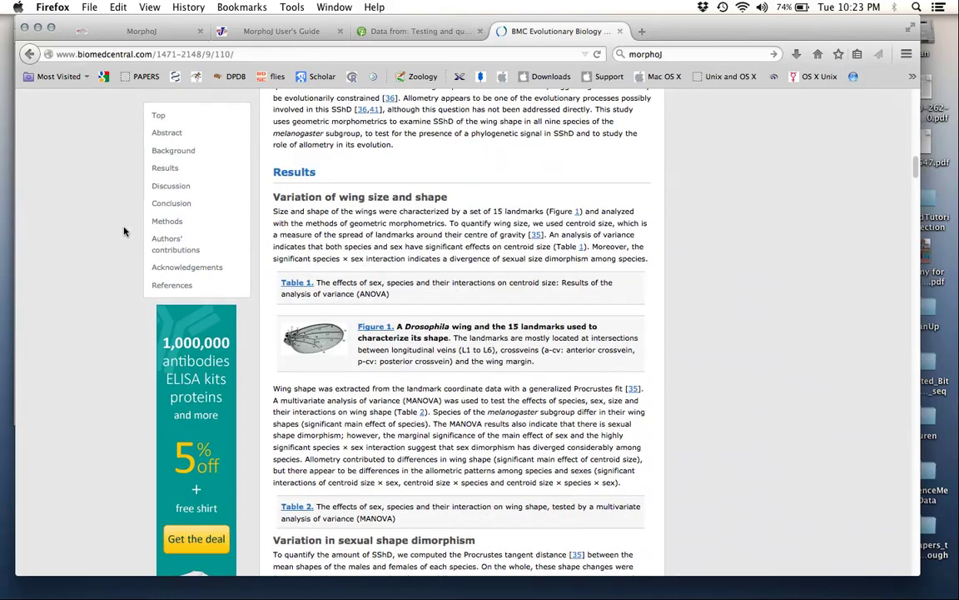
Step: Open Figure 1's 15 numbered wing landmarks in its own window, then minimize the article window
{"action": "left_click", "coordinate": [293, 334]}
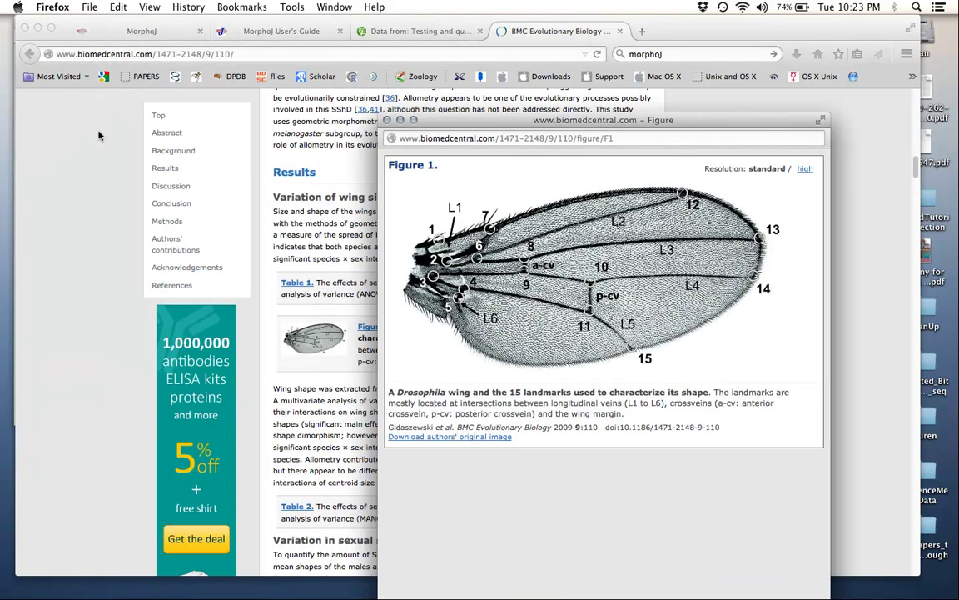
{"action": "left_click", "coordinate": [98, 135]}
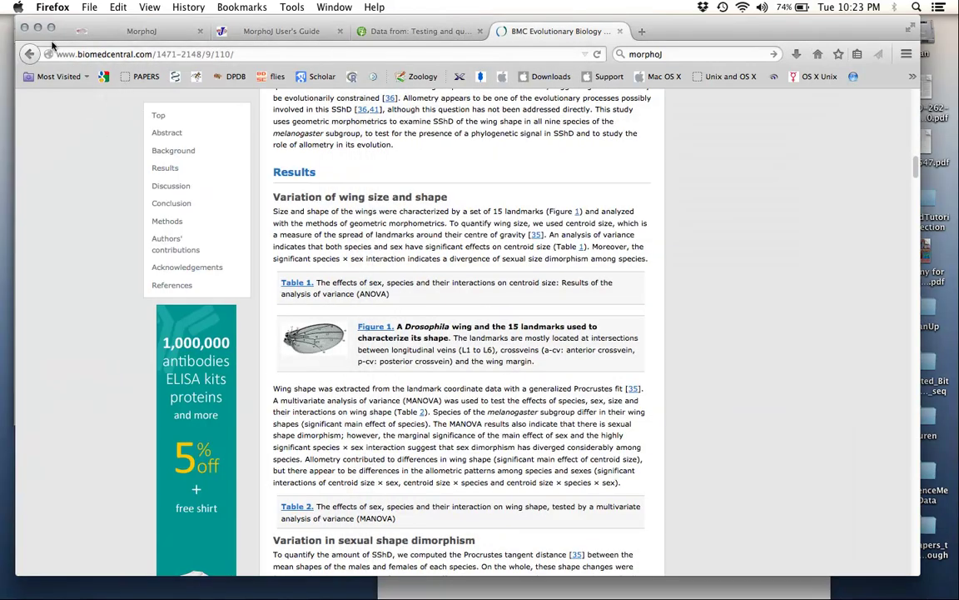
{"action": "left_click", "coordinate": [38, 27]}
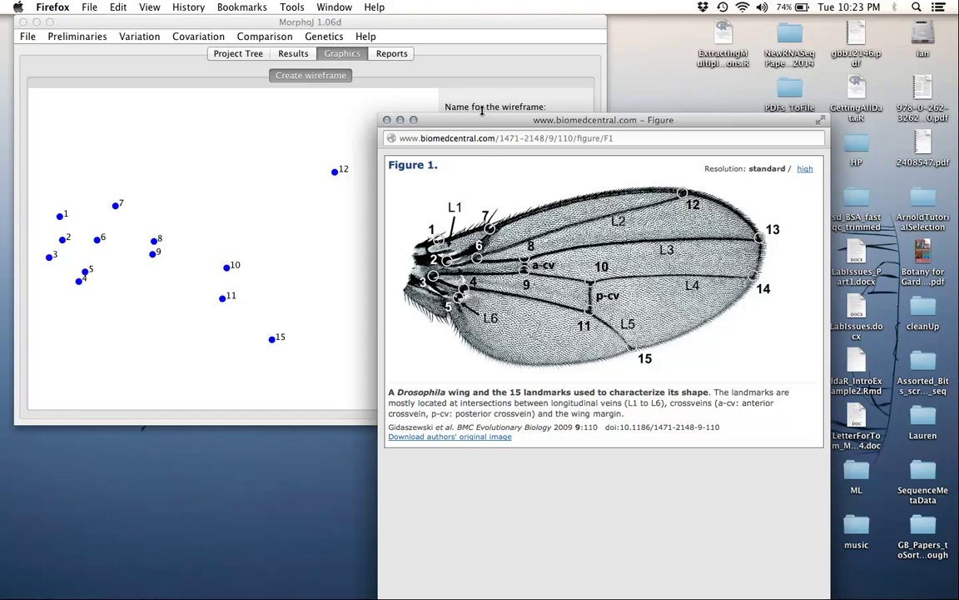
Step: Move the wing figure aside and link landmark 12 to landmark 13 in the wireframe
{"action": "left_click_drag", "start_coordinate": [478, 122], "coordinate": [575, 6]}
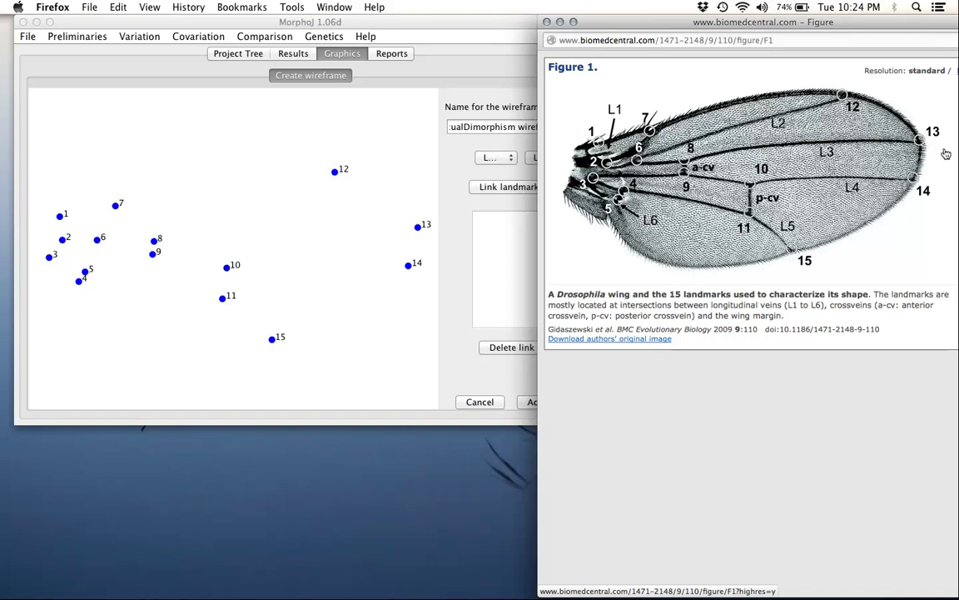
{"action": "left_click", "coordinate": [258, 172]}
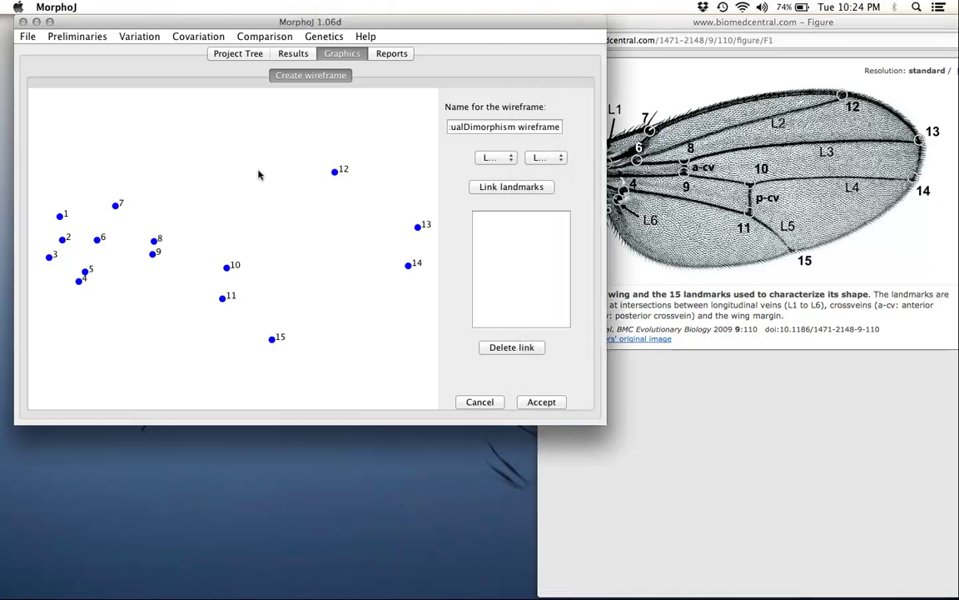
{"action": "left_click", "coordinate": [489, 157]}
{"action": "scroll", "coordinate": [521, 250], "scroll_direction": "down", "scroll_amount": 4}
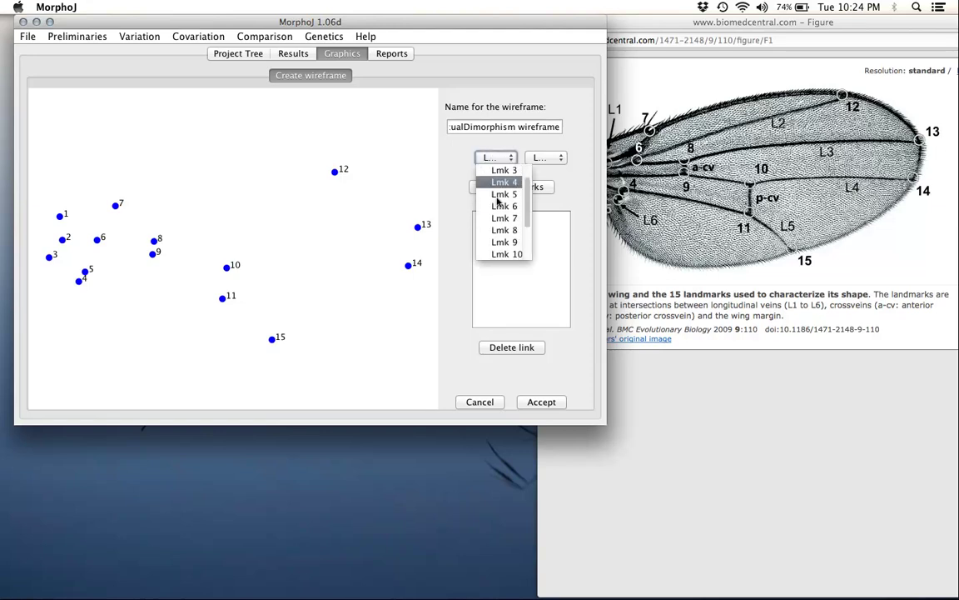
{"action": "left_click", "coordinate": [520, 253]}
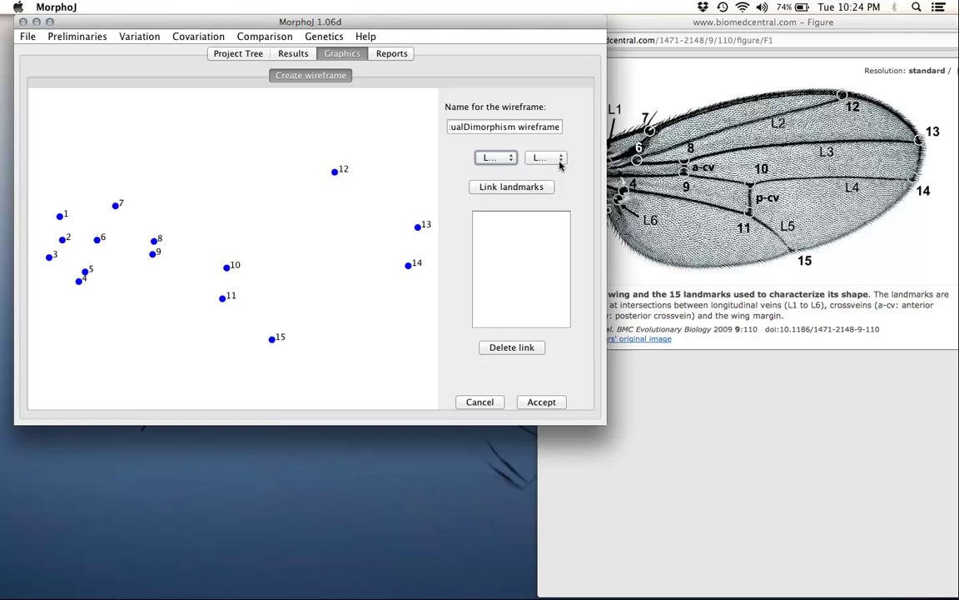
{"action": "left_click", "coordinate": [556, 158]}
{"action": "scroll", "coordinate": [545, 200], "scroll_direction": "down", "scroll_amount": 5}
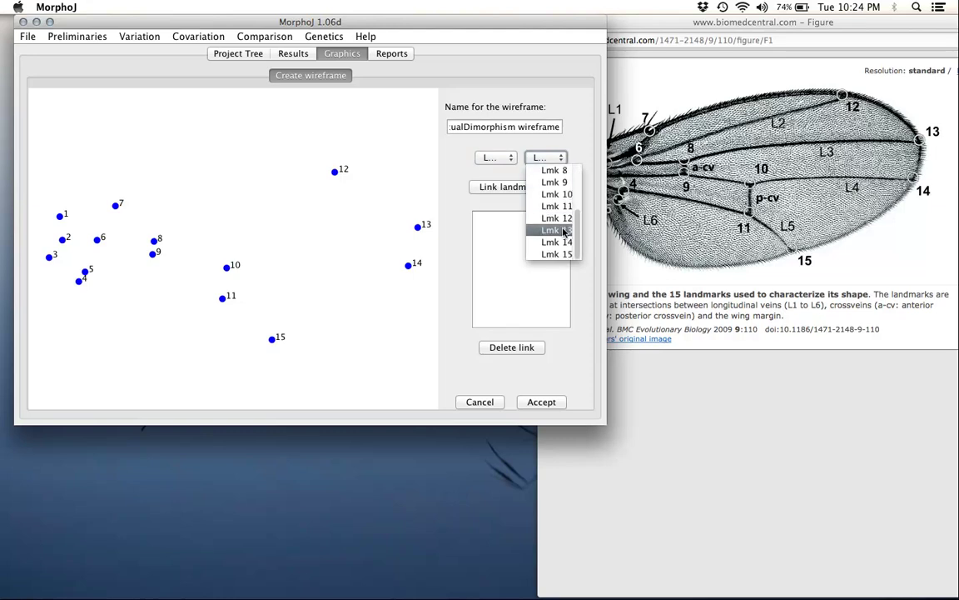
{"action": "left_click", "coordinate": [565, 230]}
{"action": "left_click", "coordinate": [510, 187]}
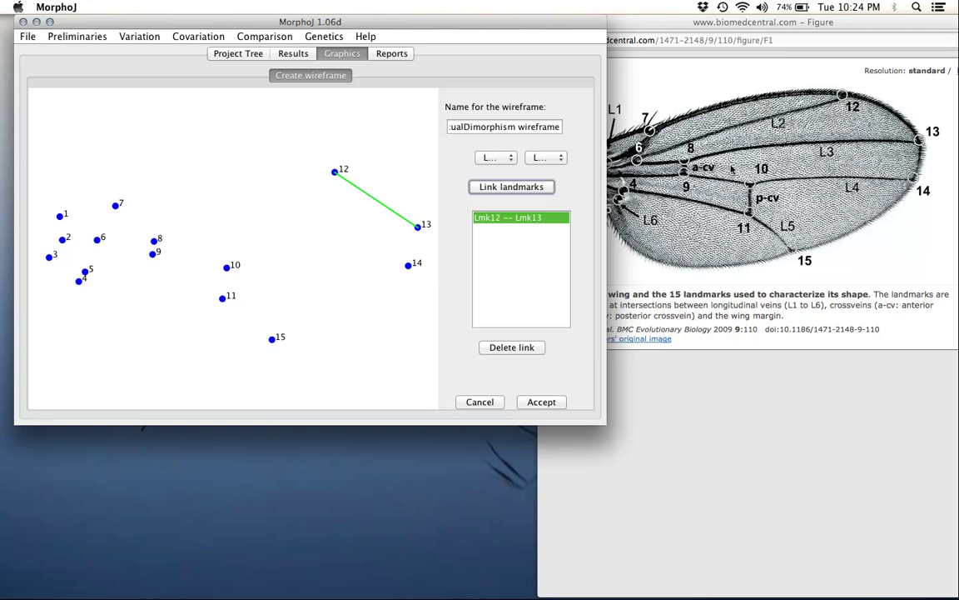
Step: Link landmark 13 to landmark 14 along the wing margin
{"action": "left_click", "coordinate": [496, 158]}
{"action": "left_click", "coordinate": [500, 161]}
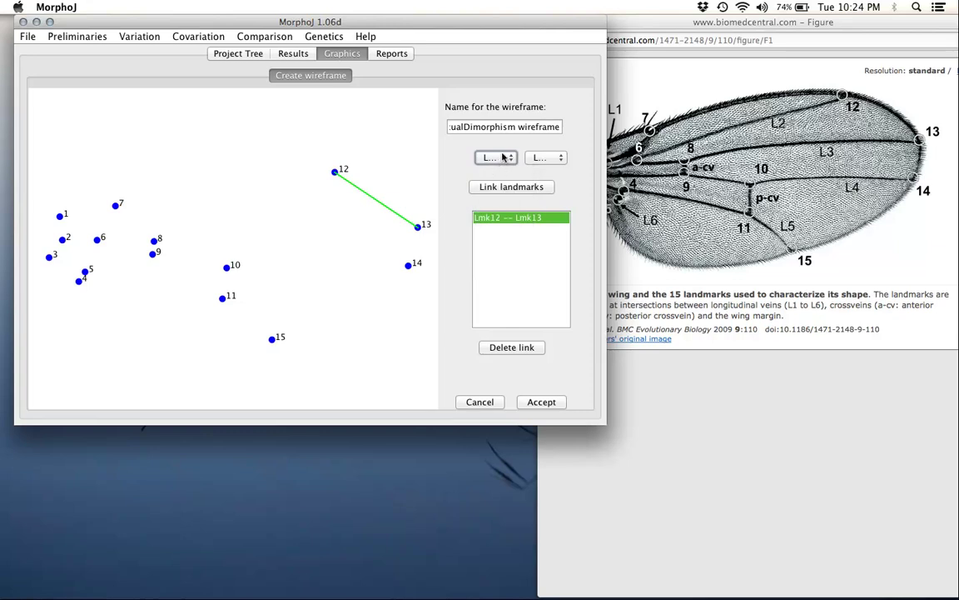
{"action": "left_click", "coordinate": [503, 158]}
{"action": "left_click", "coordinate": [505, 161]}
{"action": "left_click", "coordinate": [505, 164]}
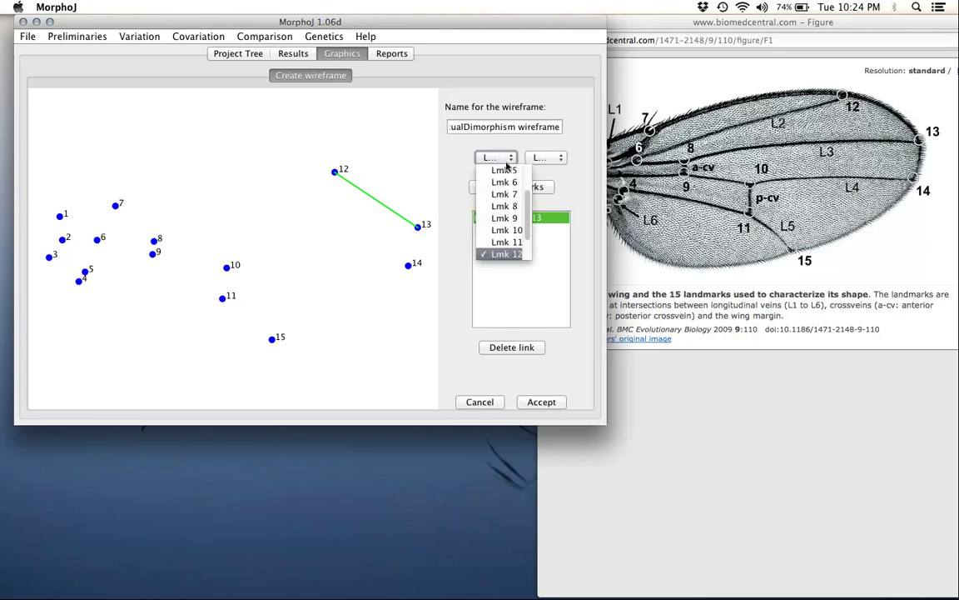
{"action": "left_click", "coordinate": [506, 244]}
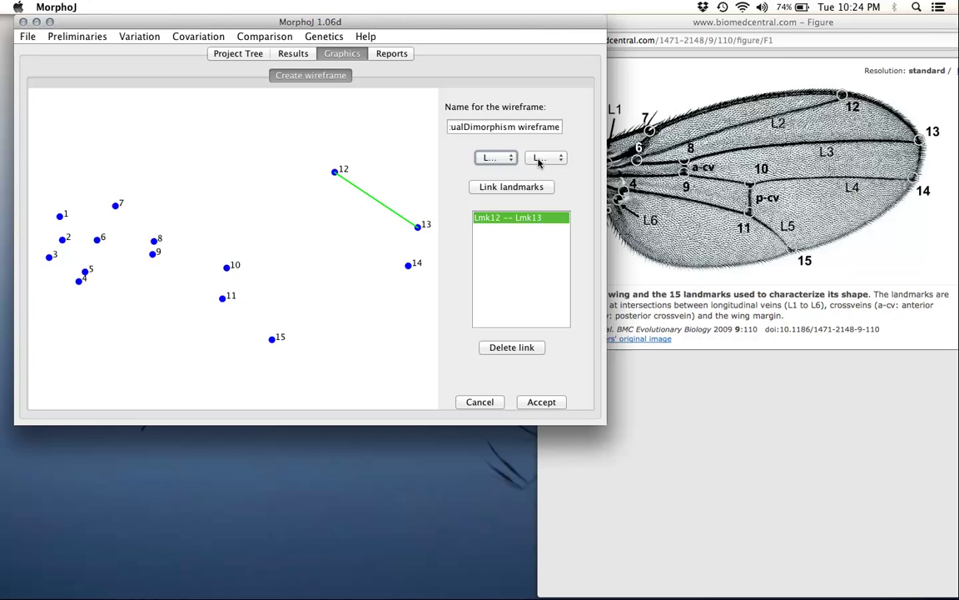
{"action": "left_click", "coordinate": [539, 162]}
{"action": "left_click", "coordinate": [549, 244]}
{"action": "left_click", "coordinate": [528, 190]}
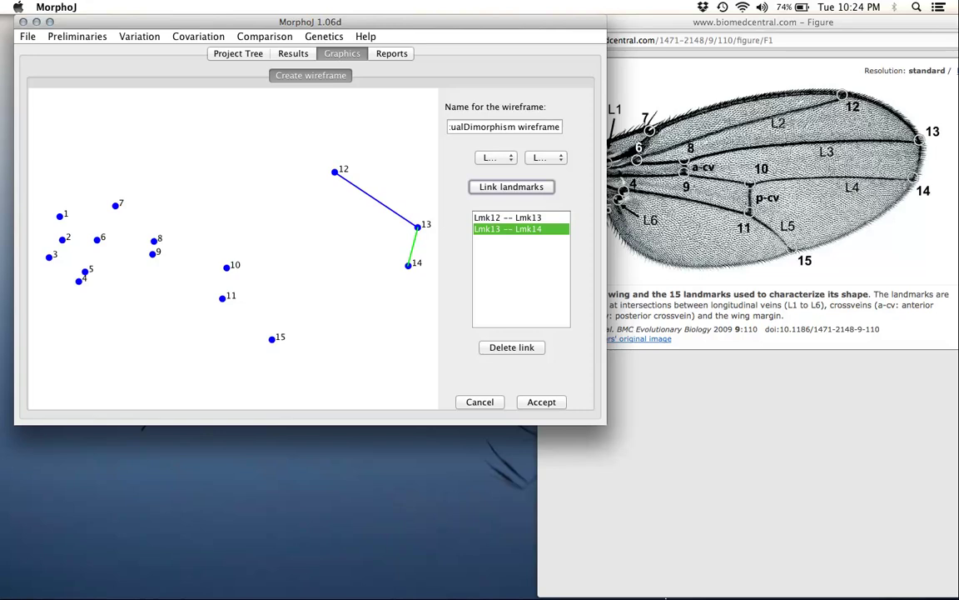
{"action": "mouse_move", "coordinate": [666, 596]}
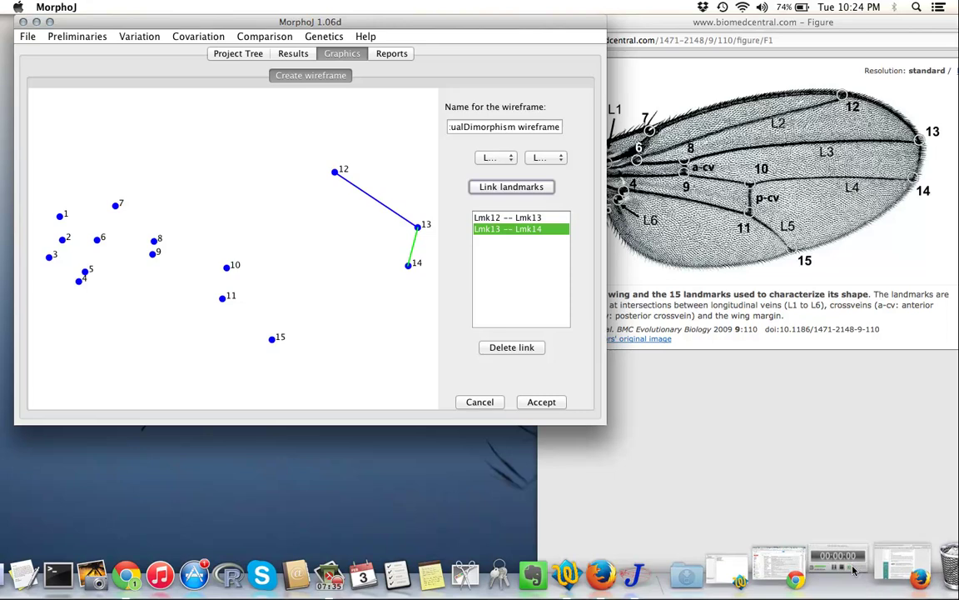
{"action": "left_click", "coordinate": [874, 574]}
{"action": "left_click", "coordinate": [473, 338]}
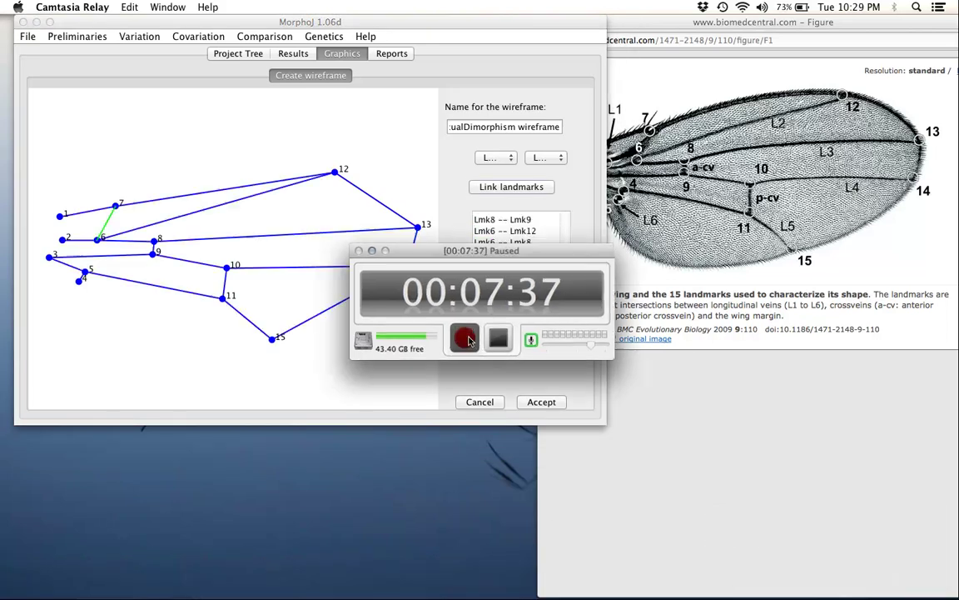
{"action": "left_click", "coordinate": [467, 339]}
{"action": "mouse_move", "coordinate": [716, 594]}
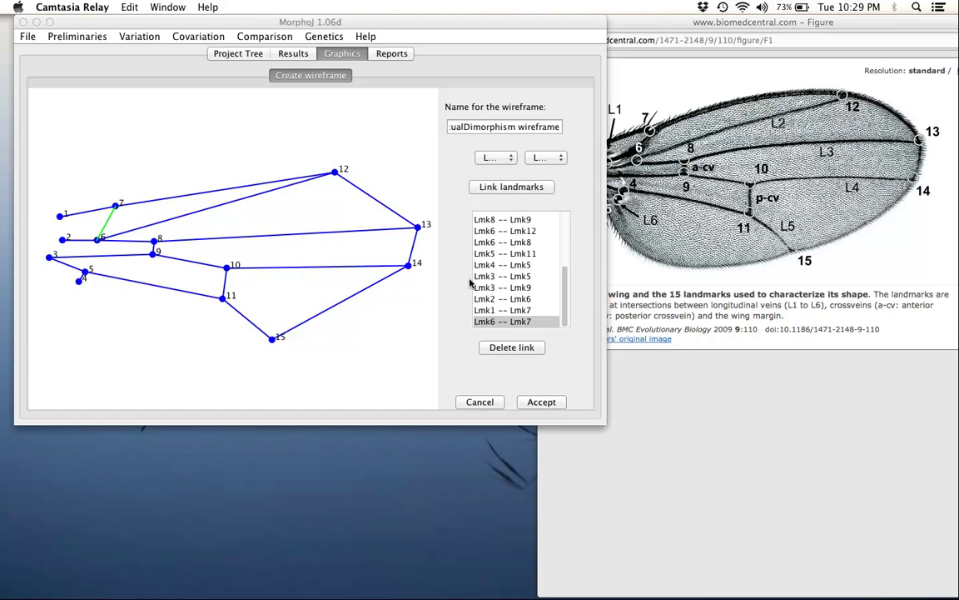
Step: Accept the wireframe, review the Procrustes fit results, and select the DrosophilaSpeciesSexualDimorphism wireframe in the project tree
{"action": "left_click", "coordinate": [539, 402]}
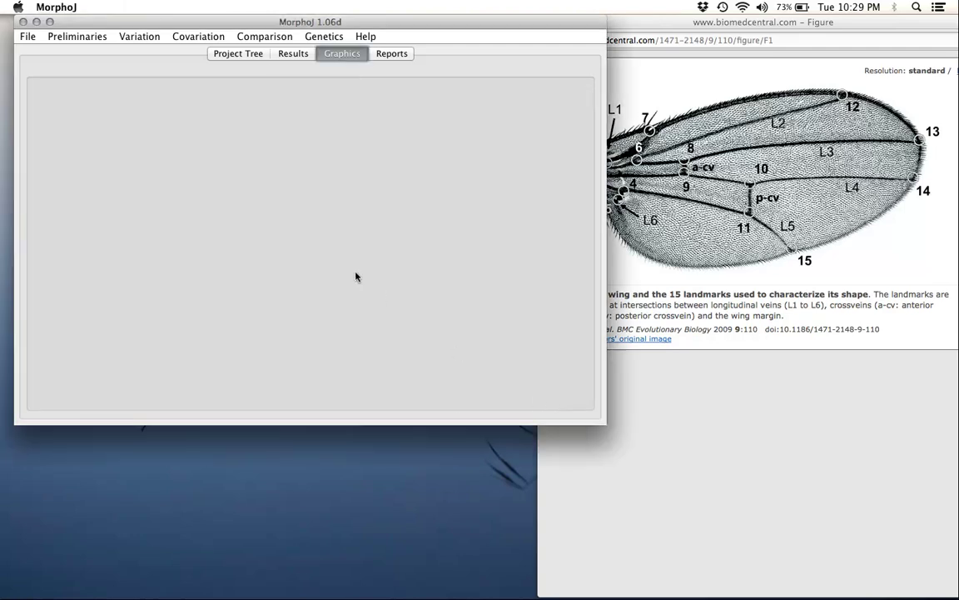
{"action": "left_click", "coordinate": [291, 55]}
{"action": "scroll", "coordinate": [325, 136], "scroll_direction": "down", "scroll_amount": 3}
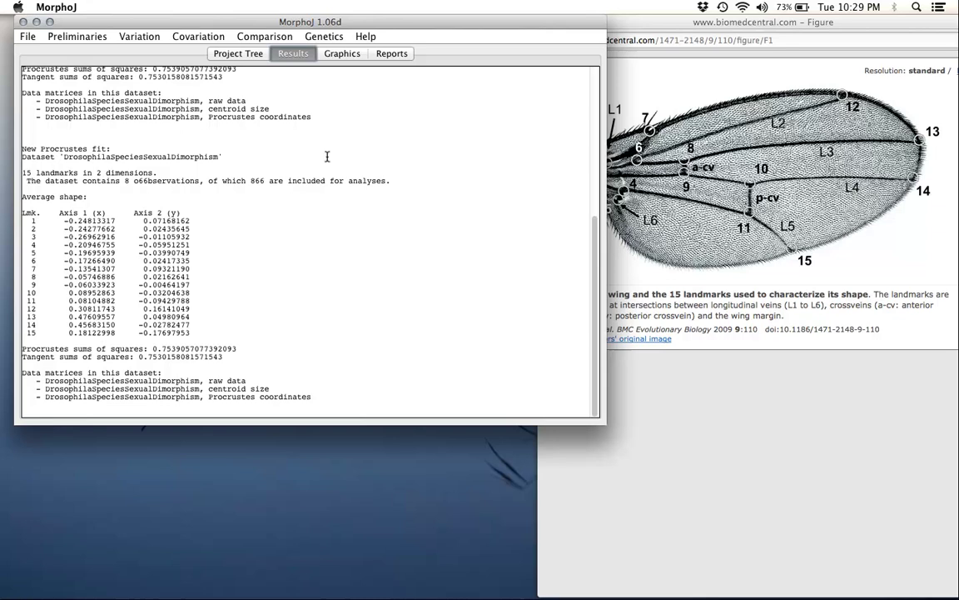
{"action": "left_click", "coordinate": [238, 54]}
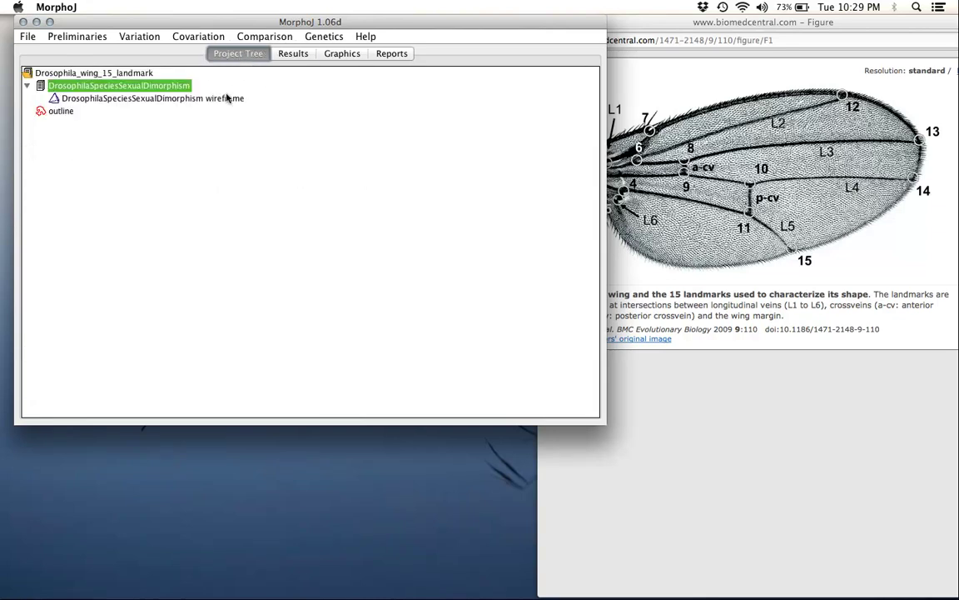
{"action": "left_click", "coordinate": [147, 100]}
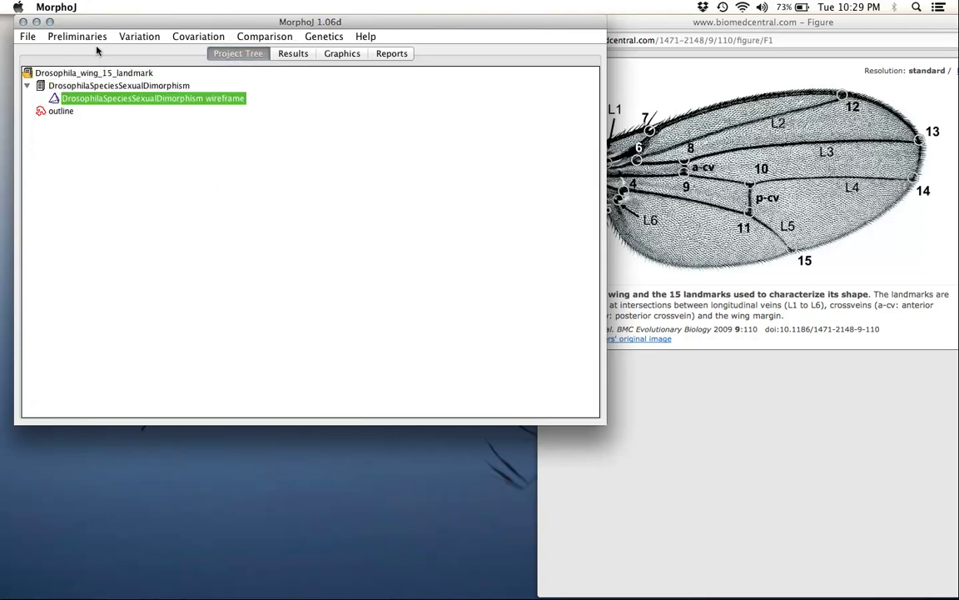